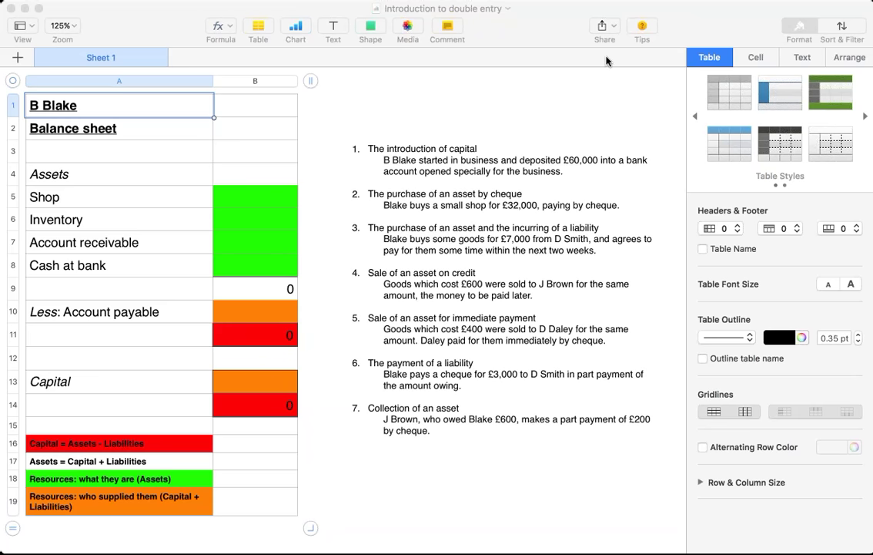
Step: Inspect the Capital = Assets − Liabilities label and the total formulas in B11 and B14
click(177, 448)
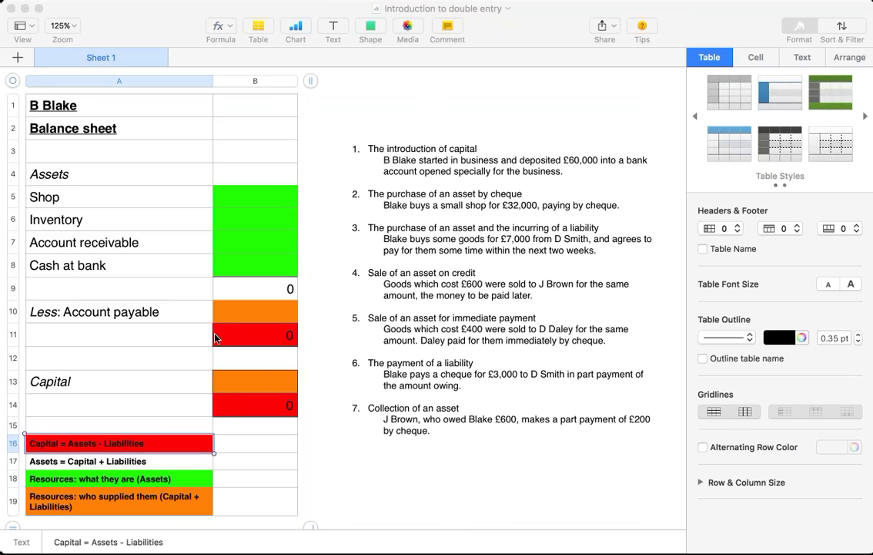
click(237, 337)
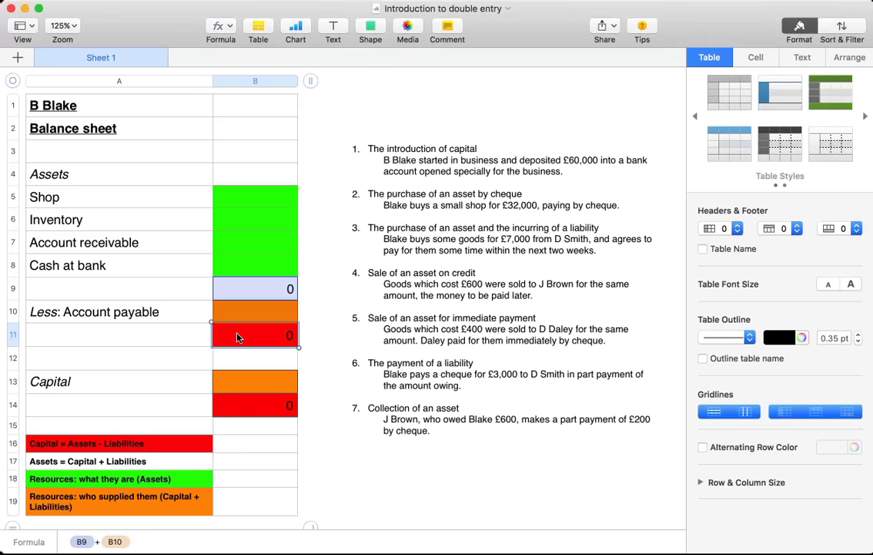
click(238, 409)
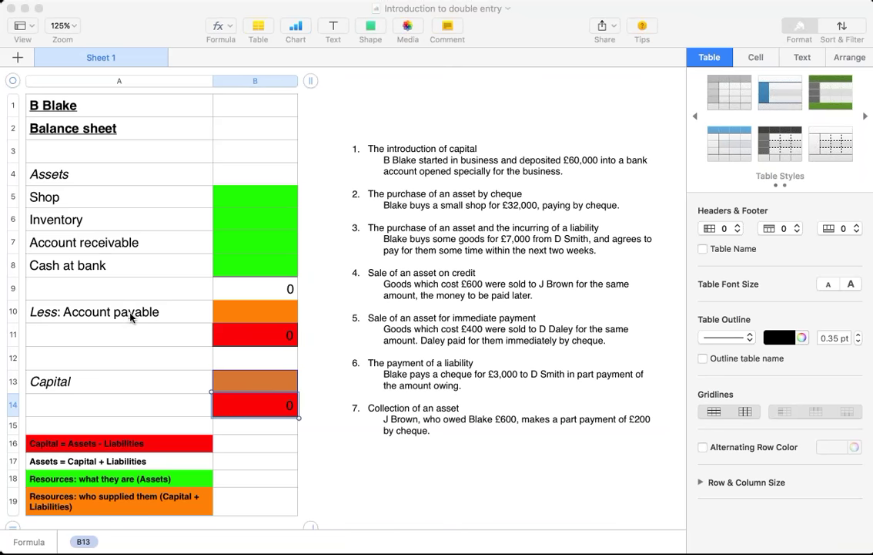
click(246, 336)
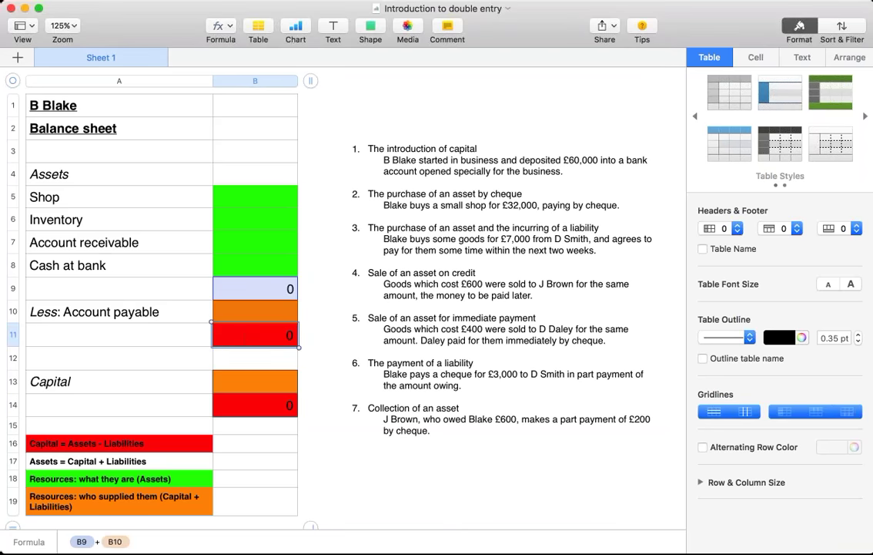
click(235, 408)
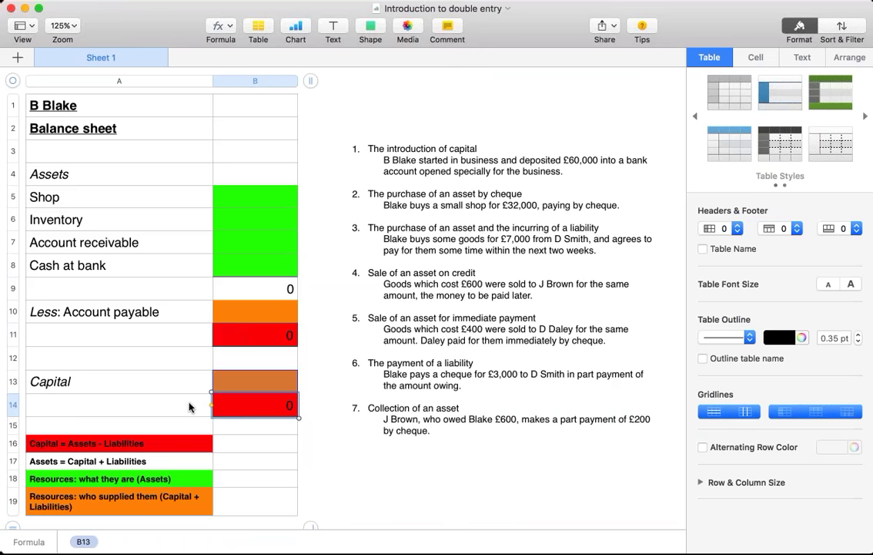
Step: Open the B14 formula to show it refers to B13, leaving it unchanged
click(230, 339)
click(248, 397)
key(Up)
key(Up)
key(Up)
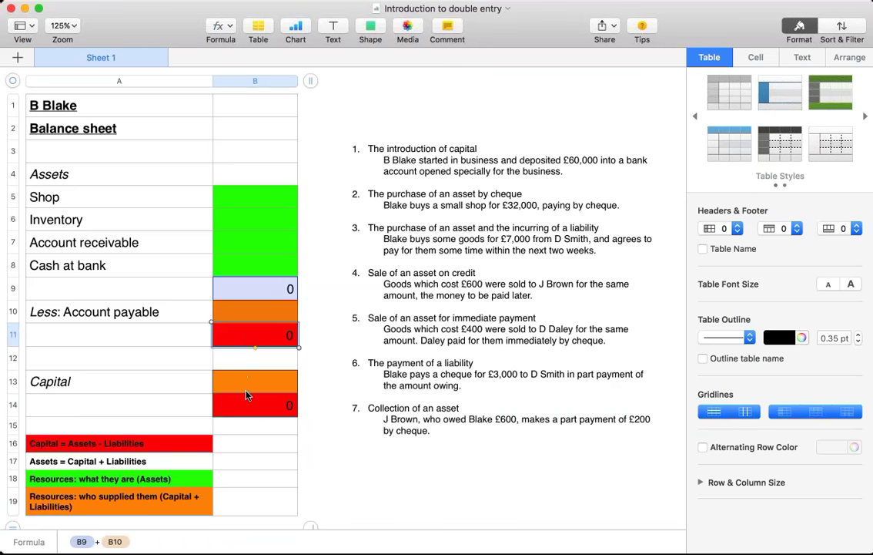
click(247, 397)
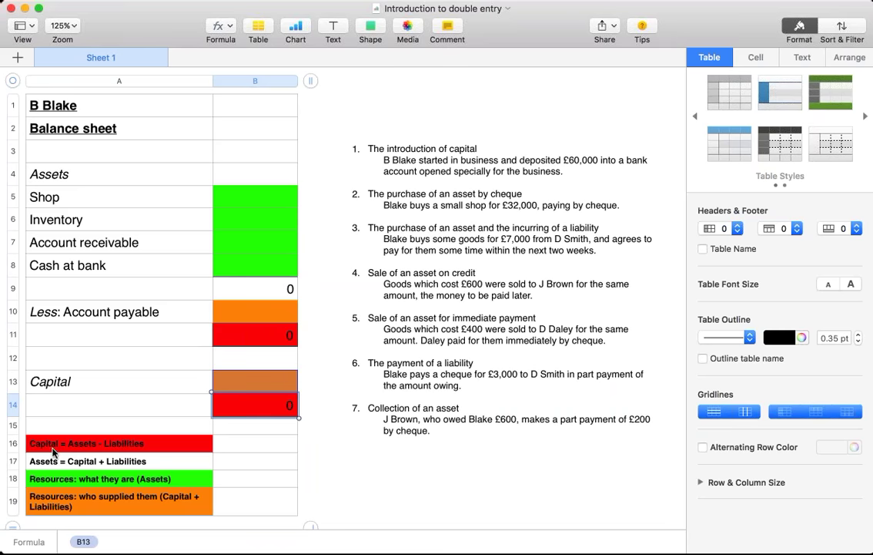
double_click(243, 409)
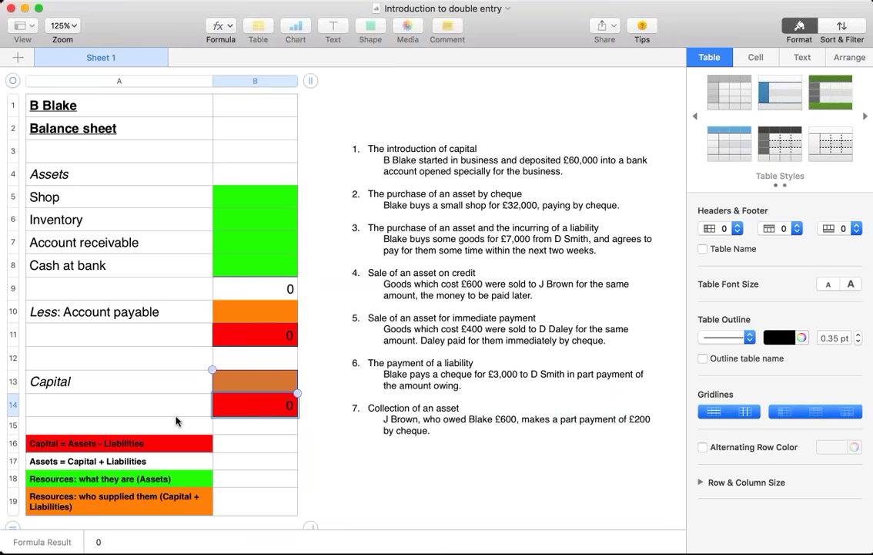
key(Return)
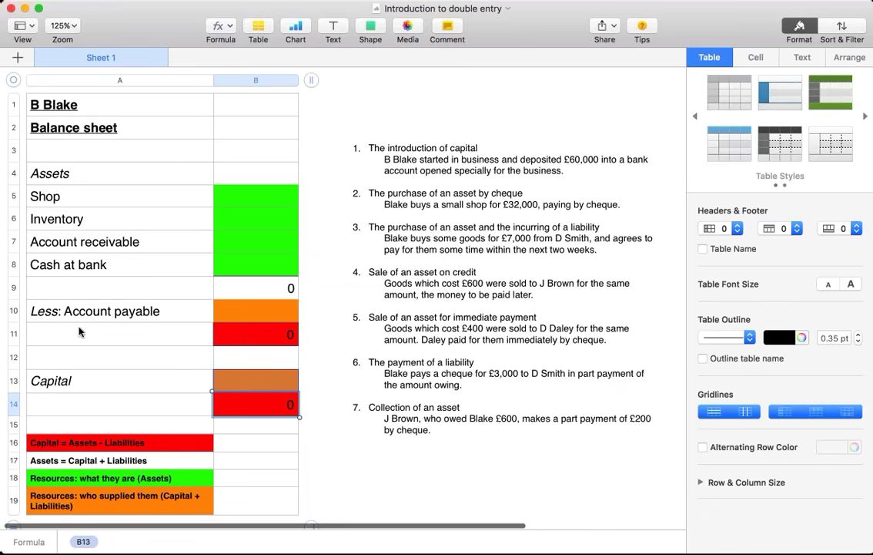
Step: Review the Assets = Capital + Liabilities label beside empty cells B16 to B18
click(165, 466)
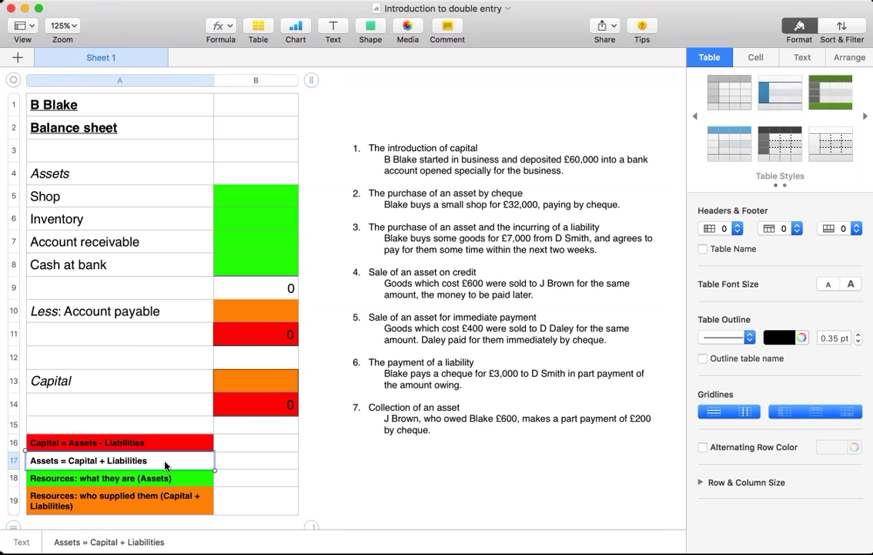
click(235, 447)
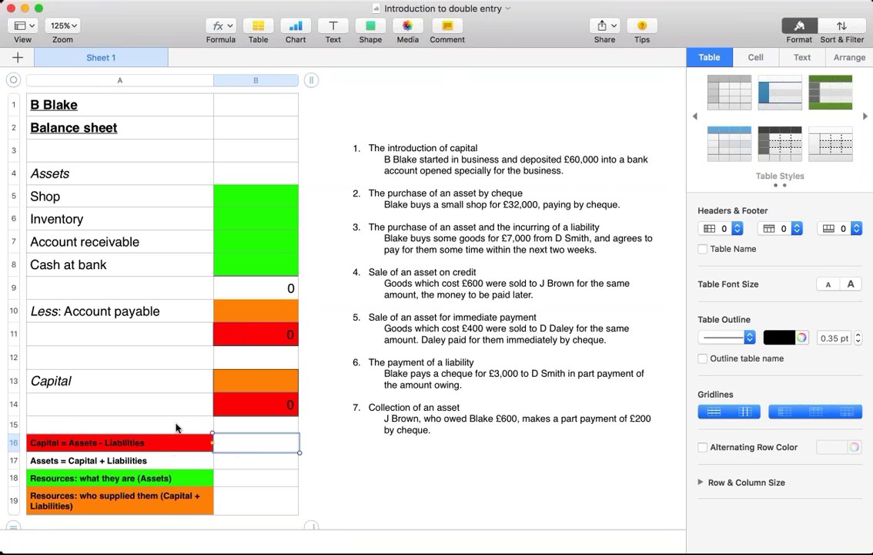
click(174, 464)
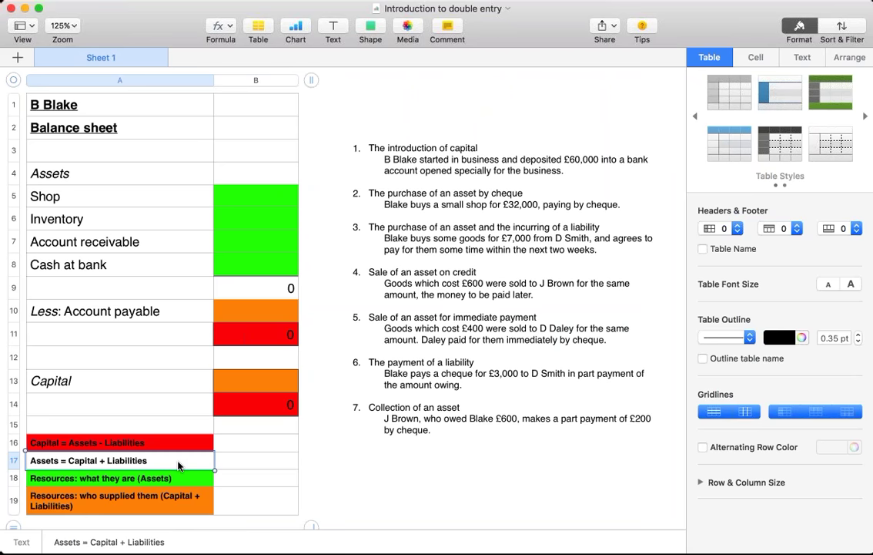
click(241, 444)
click(234, 462)
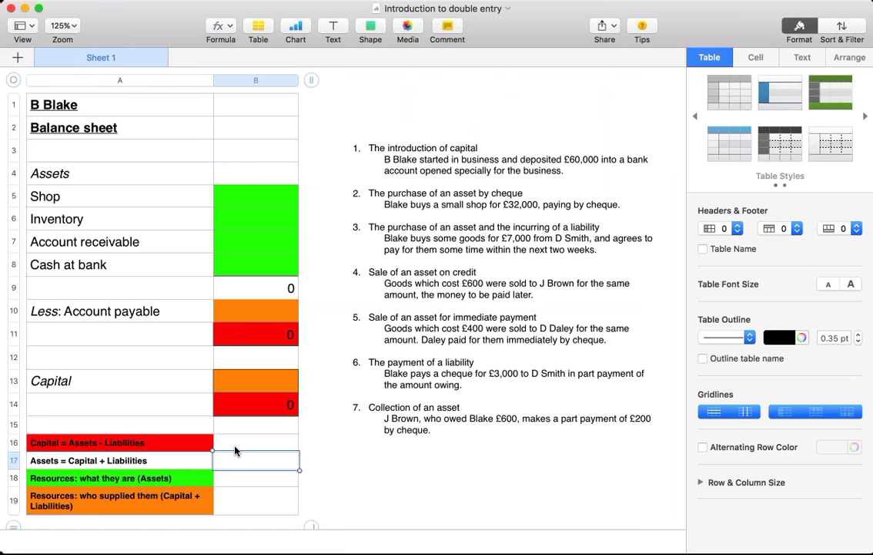
click(237, 444)
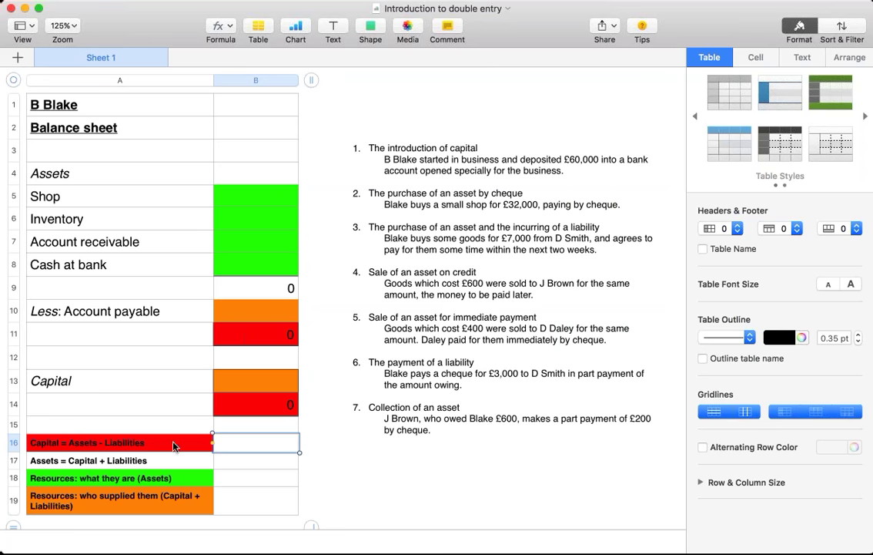
click(211, 462)
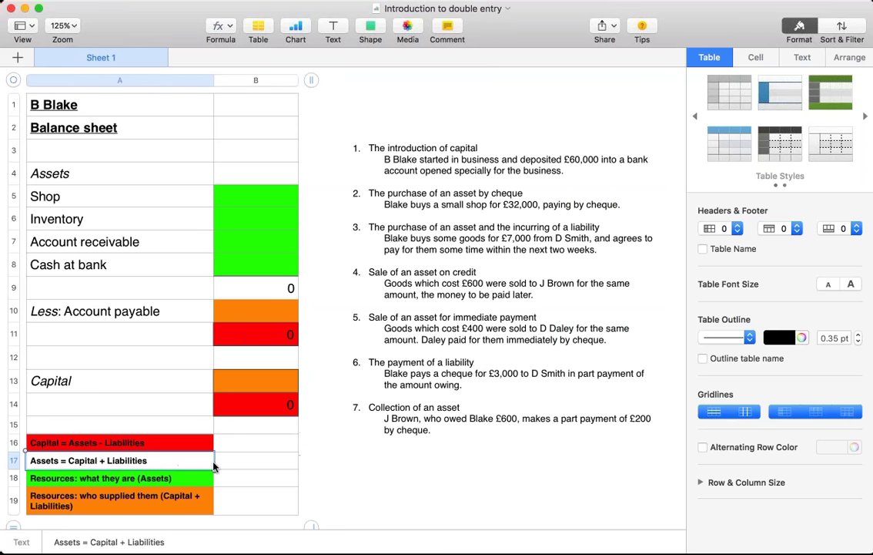
click(243, 465)
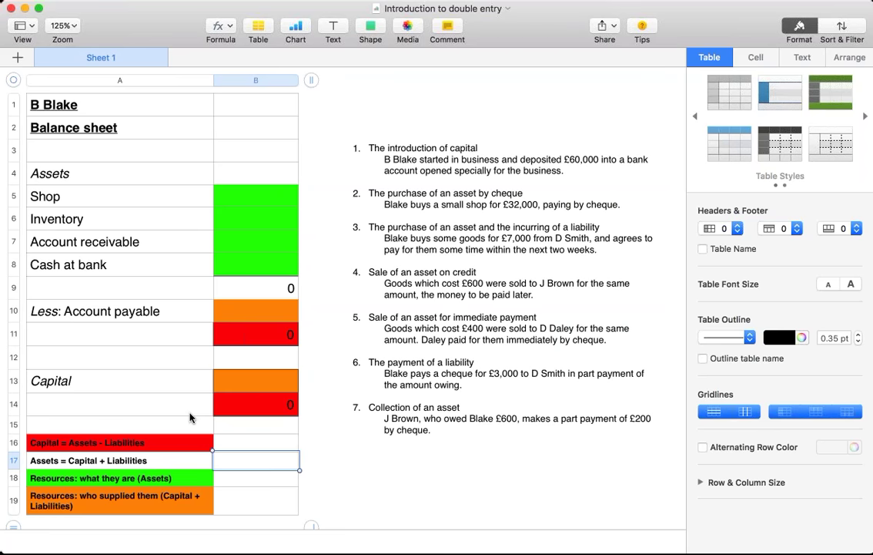
click(251, 444)
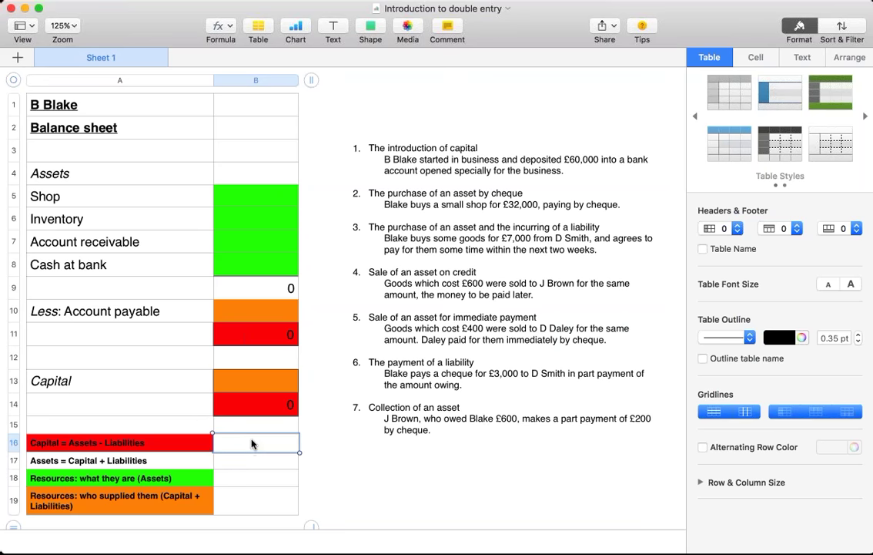
click(254, 477)
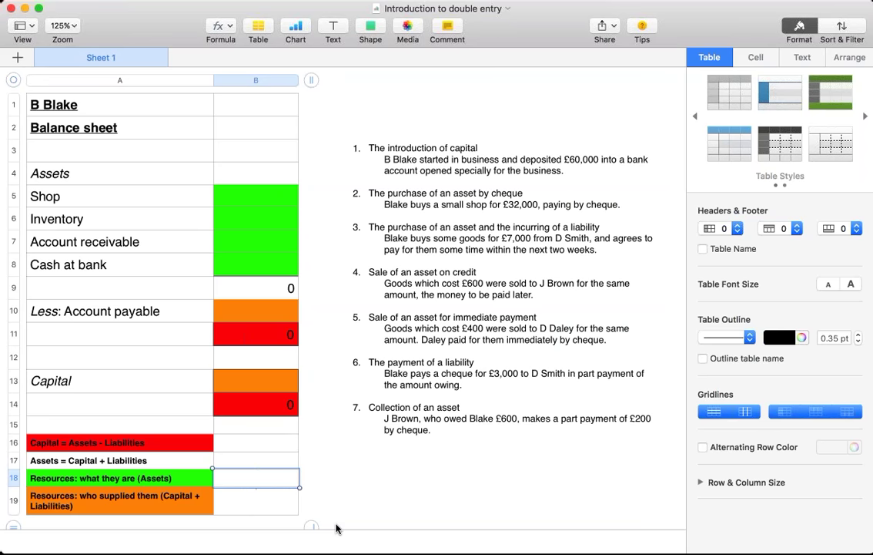
Step: Compare the 'Resources: what they are (Assets)' and 'who supplied them' labels
click(185, 480)
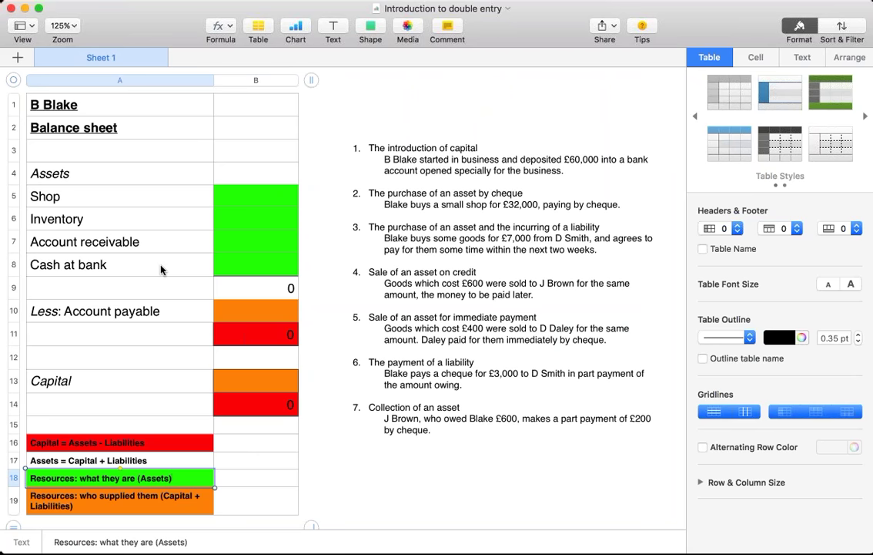
click(231, 480)
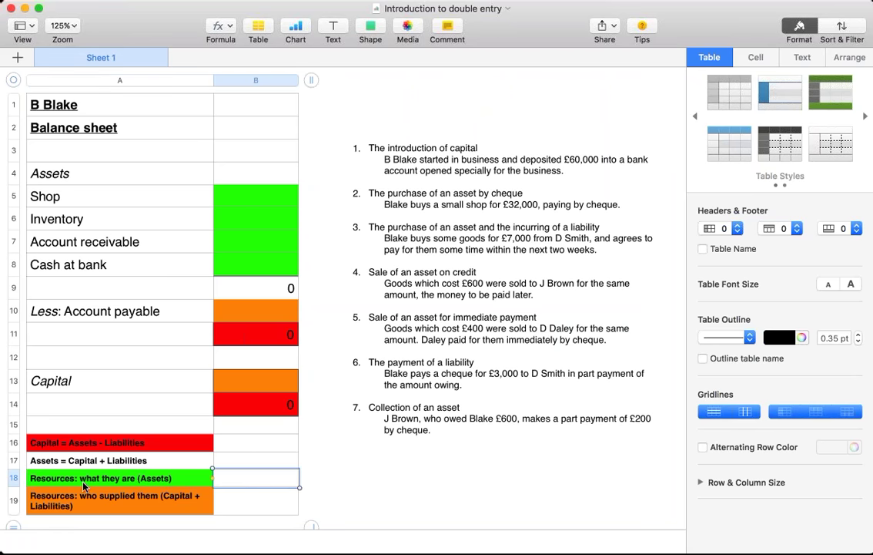
click(143, 500)
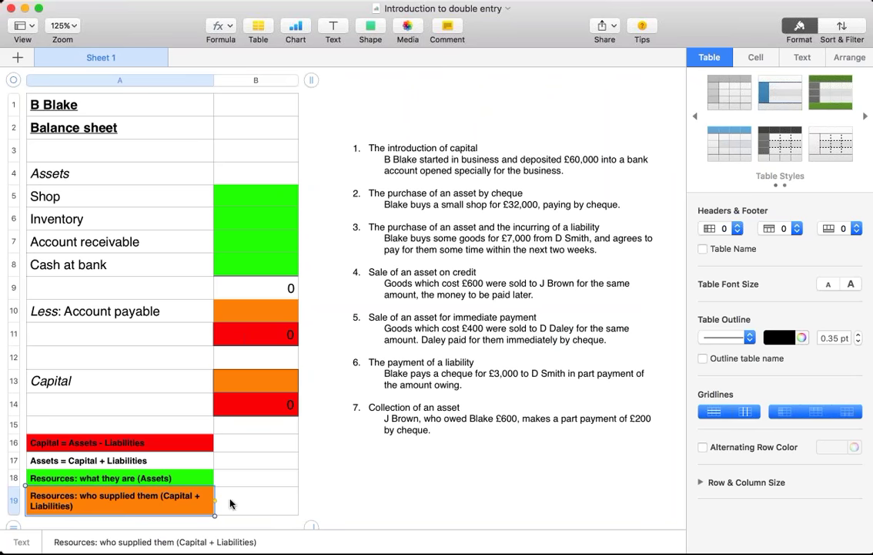
click(104, 480)
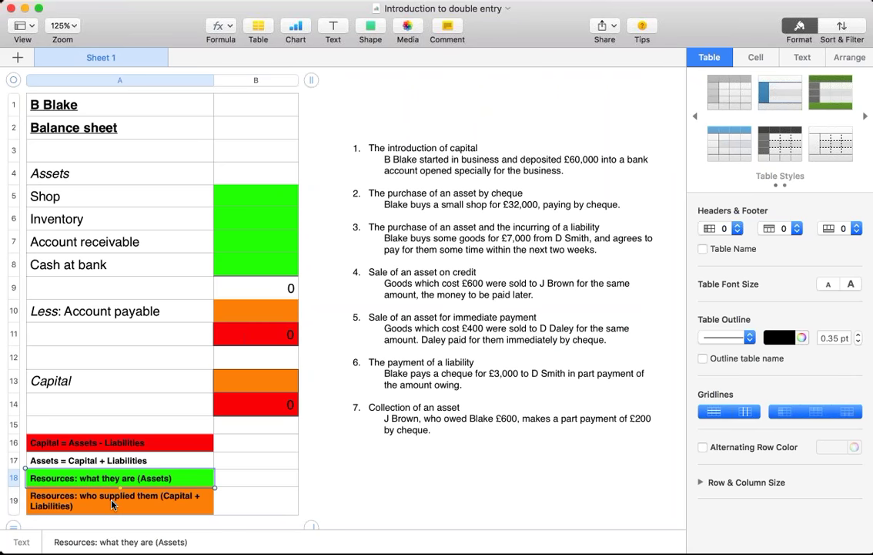
click(110, 506)
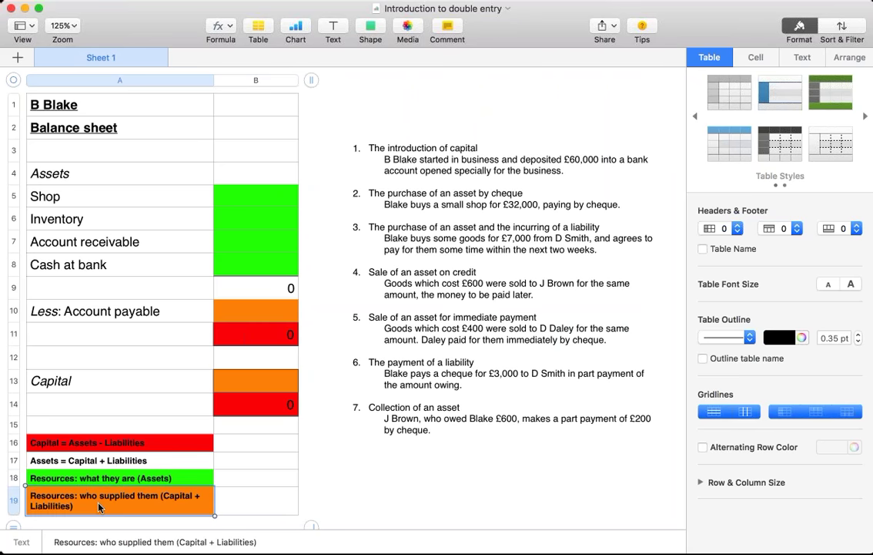
click(105, 481)
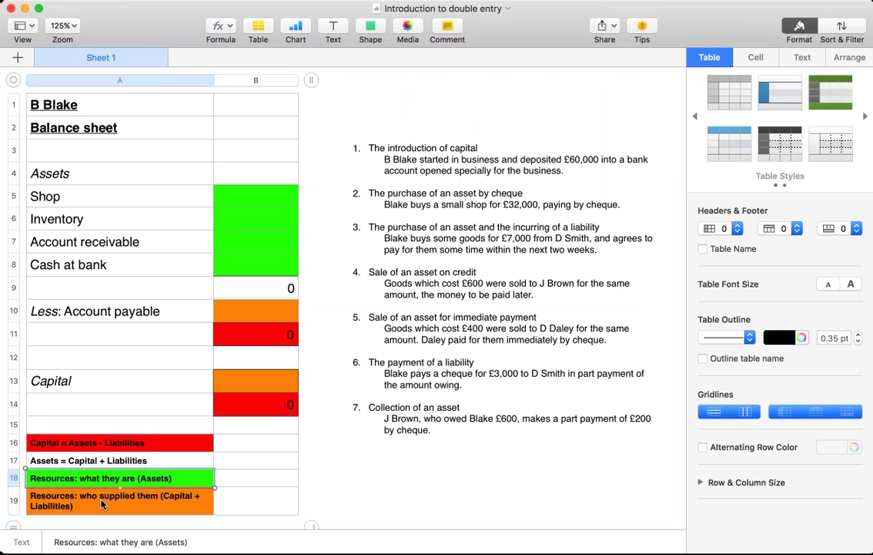
click(100, 504)
click(106, 482)
click(126, 509)
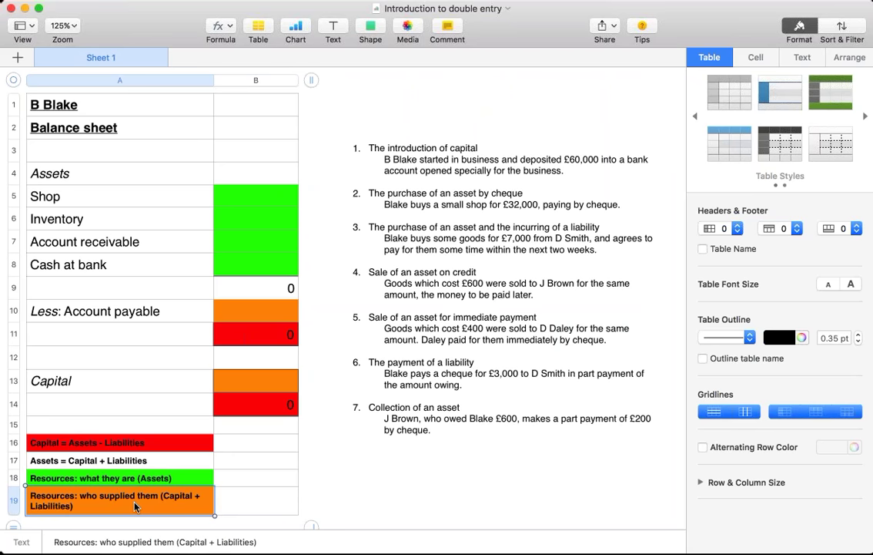
Step: Point out Capital, Account payable, and the Shop, Inventory, Account receivable and Cash at bank rows
click(248, 385)
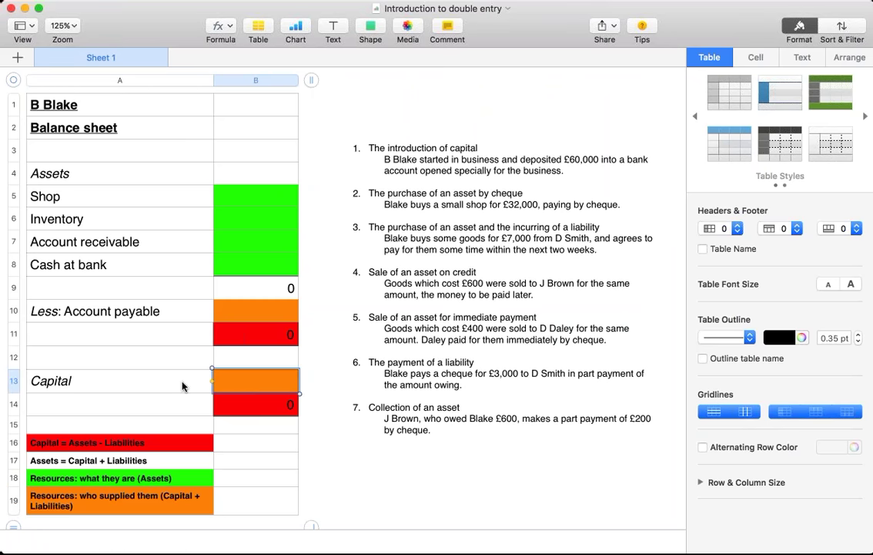
click(243, 310)
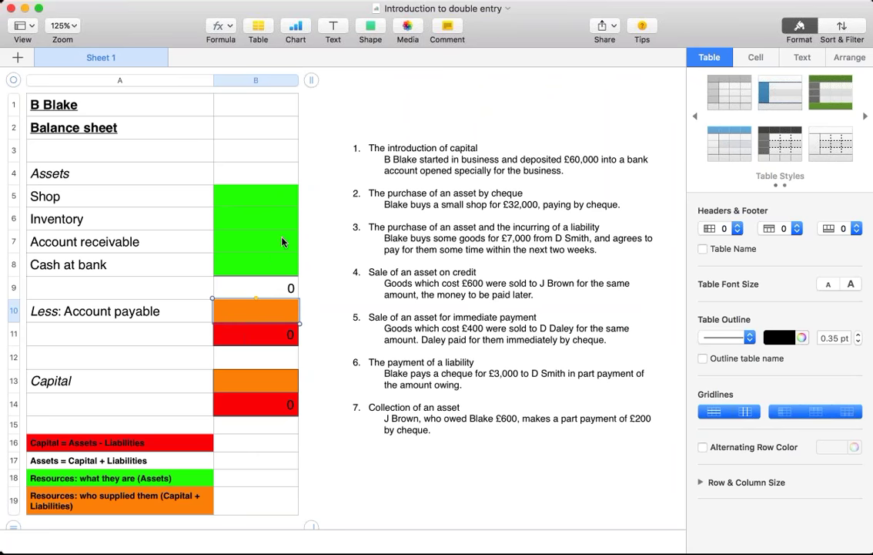
click(132, 199)
click(115, 225)
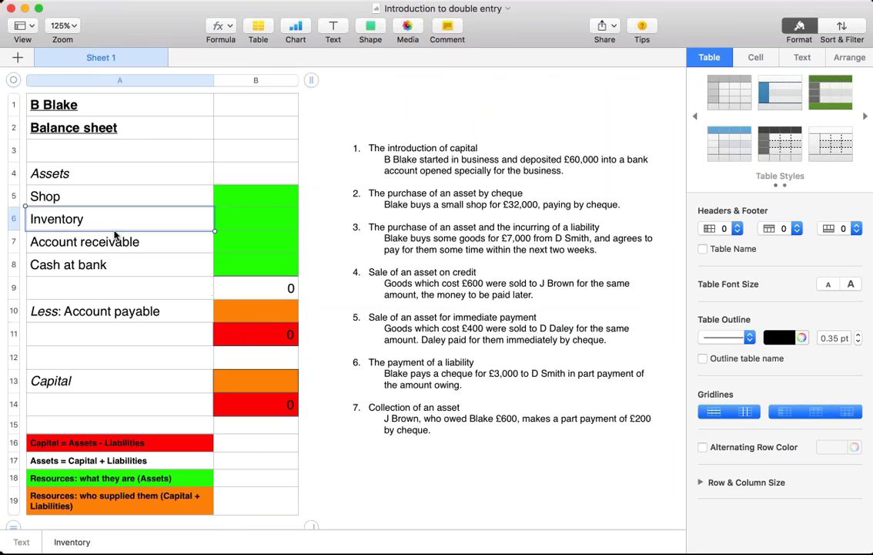
click(120, 243)
click(113, 265)
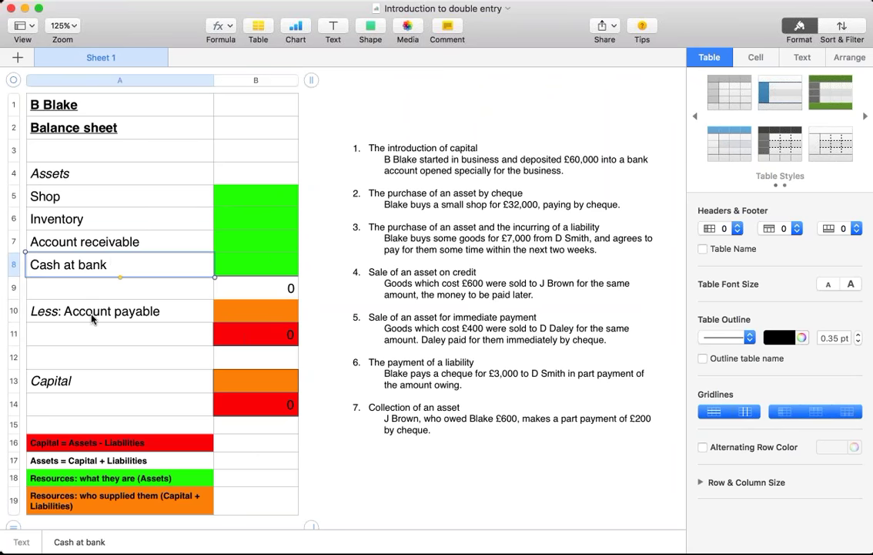
click(237, 311)
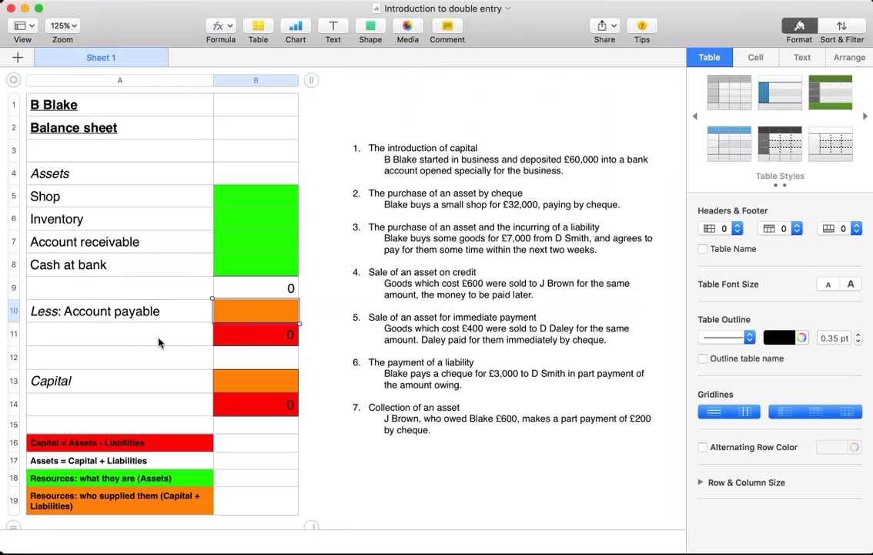
click(232, 380)
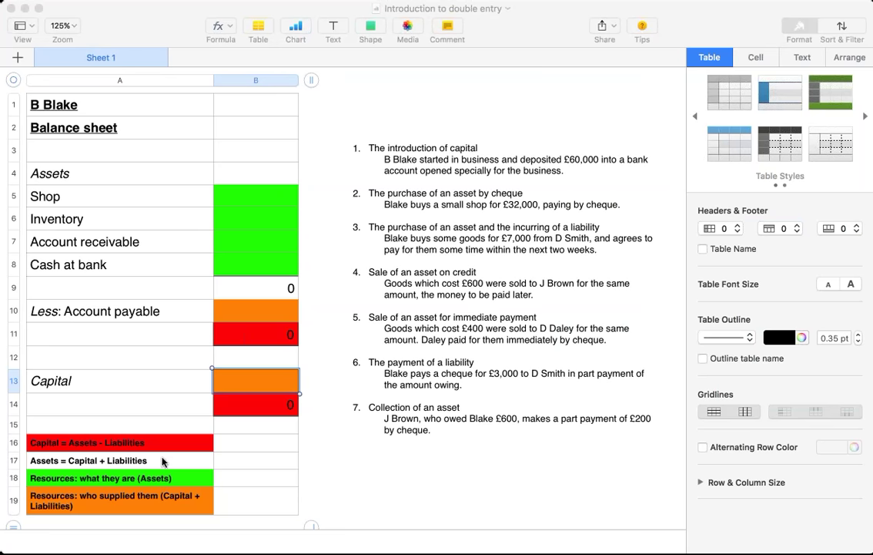
Step: Revisit both balance equations and the green assets and orange capital-and-liabilities legend rows
click(245, 460)
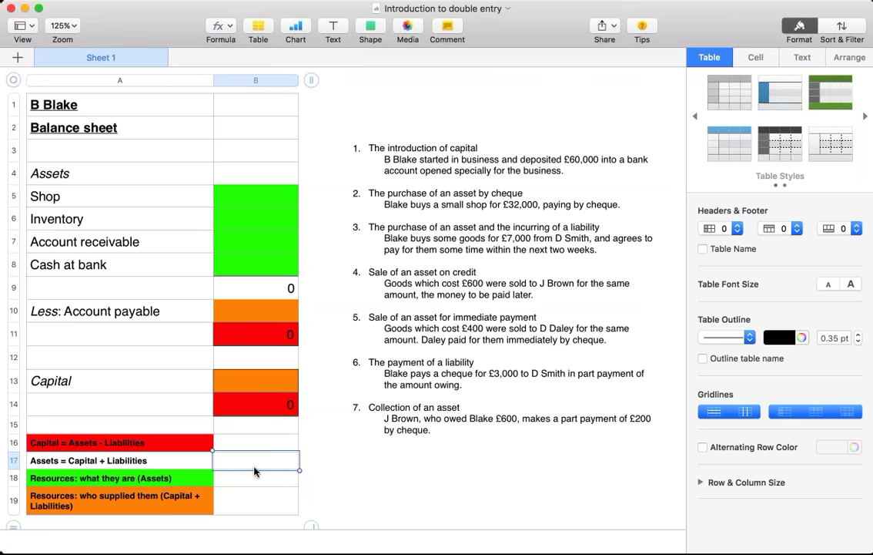
click(244, 445)
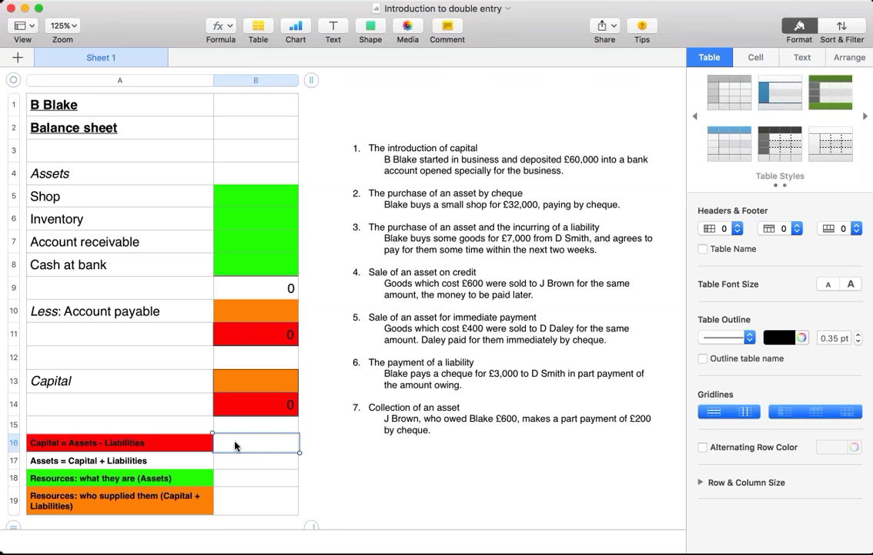
click(188, 445)
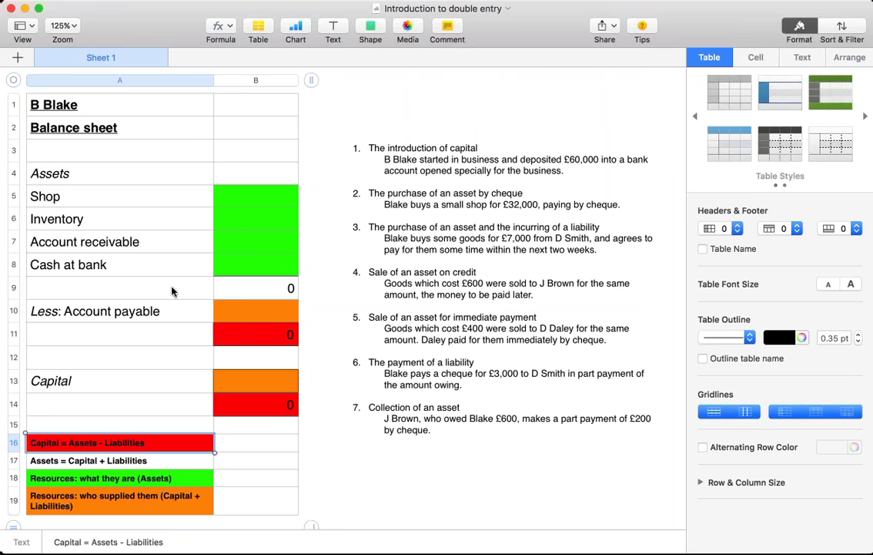
click(177, 464)
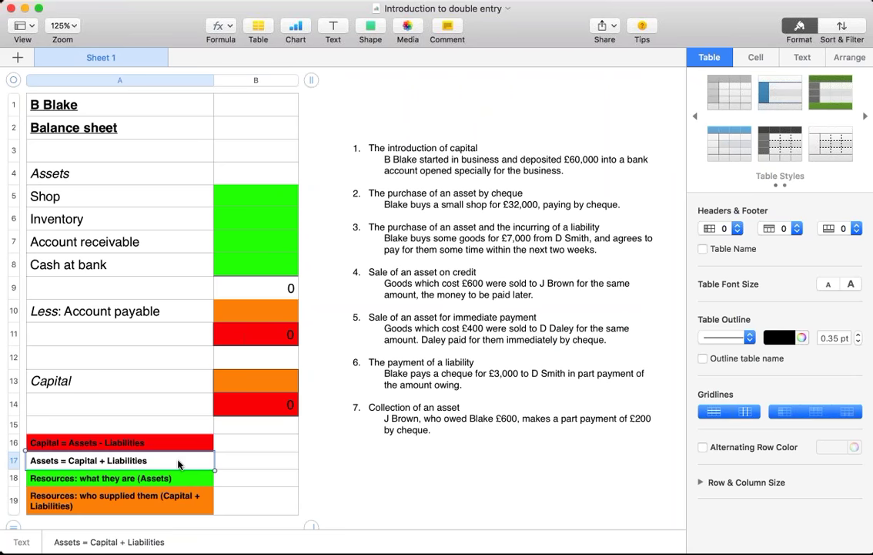
click(250, 476)
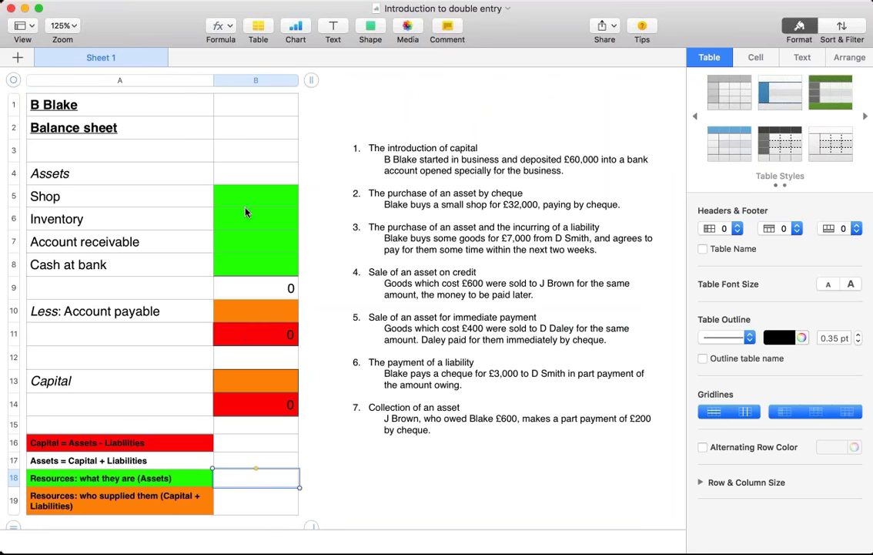
click(131, 481)
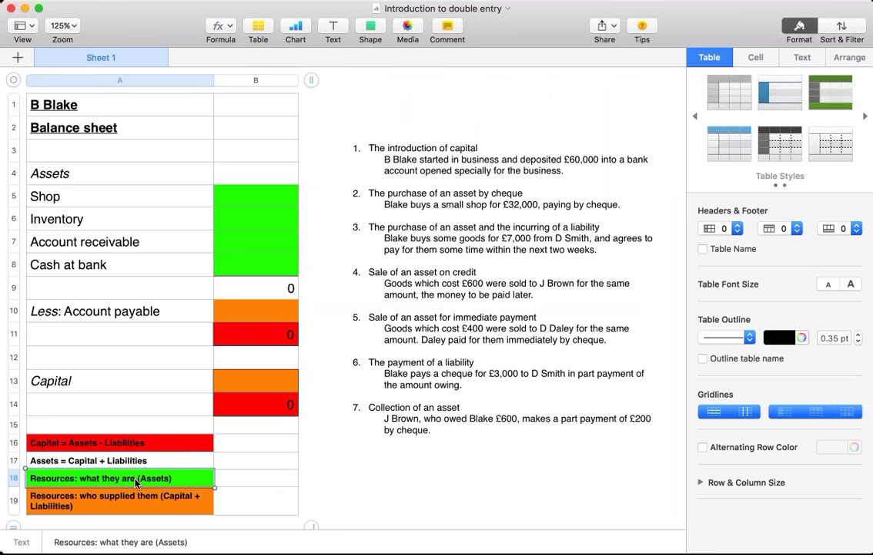
click(131, 502)
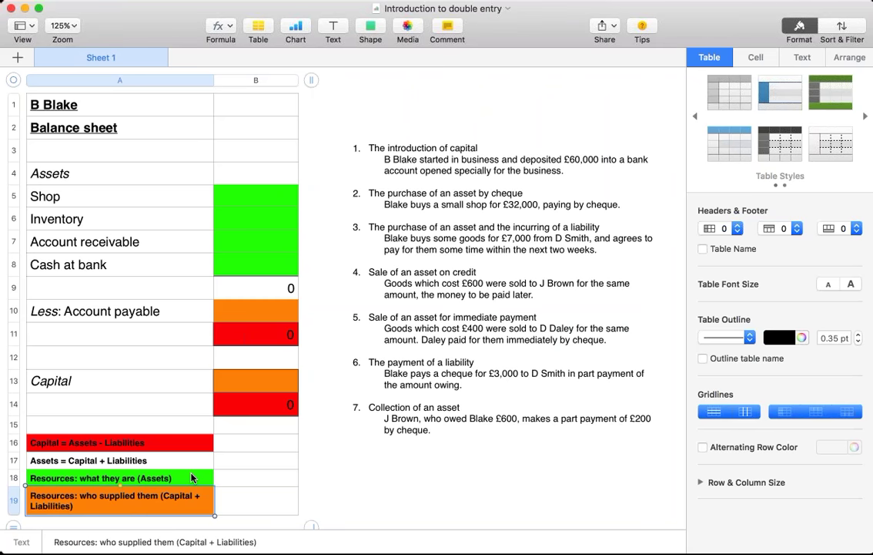
click(191, 478)
click(157, 506)
Step: Enter =60000 as the Cash at bank amount in B8
click(112, 269)
scroll(123, 348, down, 1)
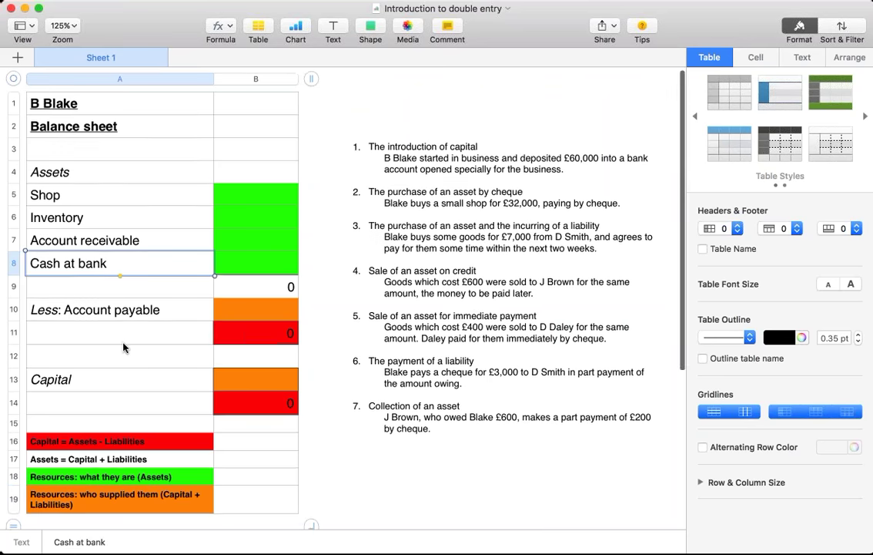
click(246, 265)
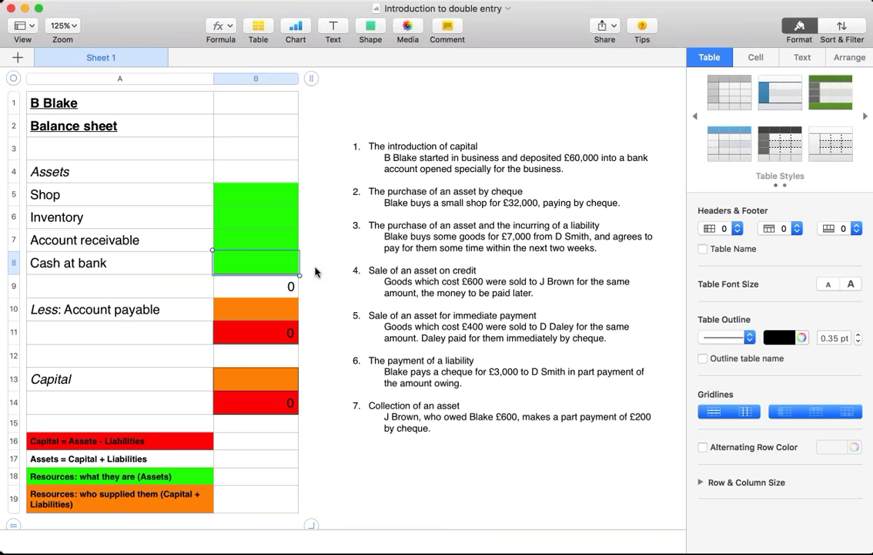
text(=)
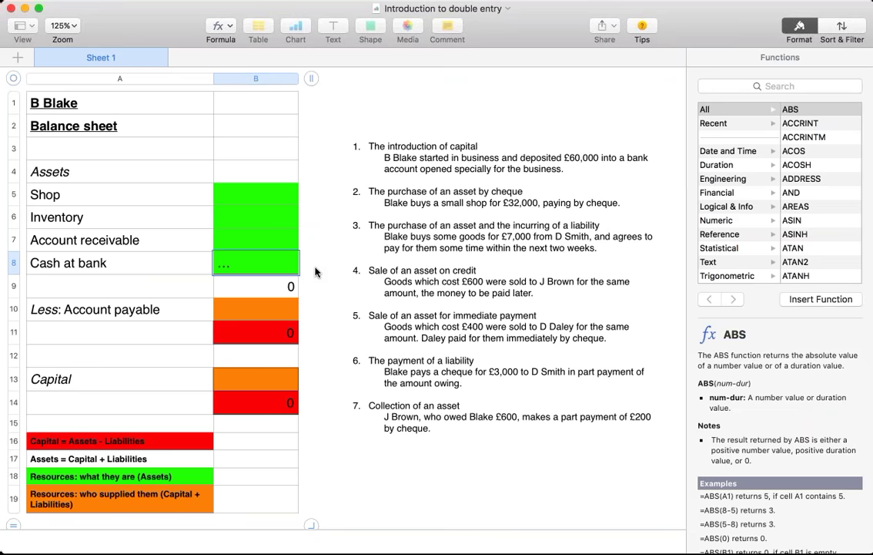
key(Escape)
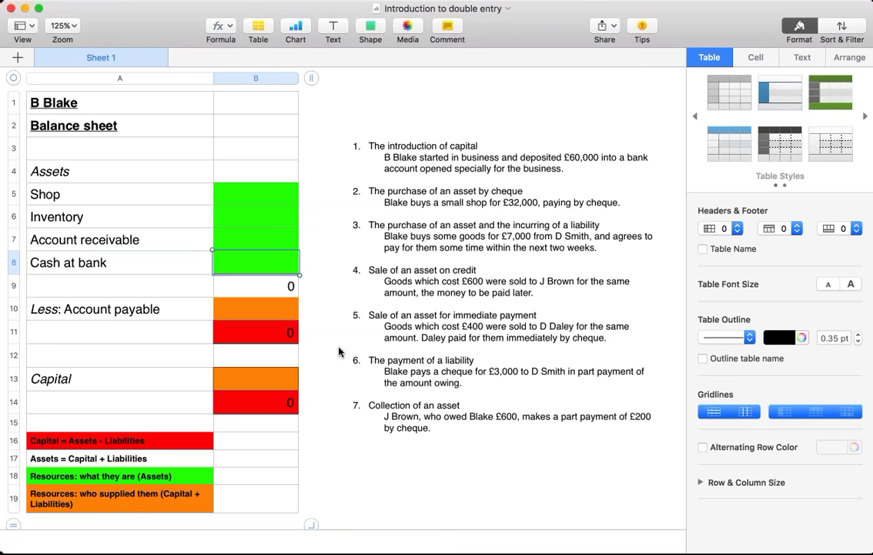
text(=)
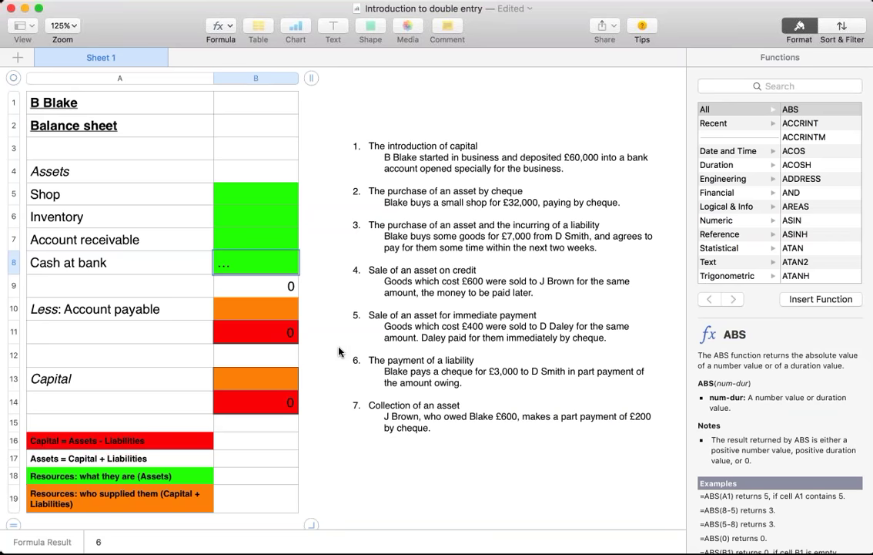
text(60000)
key(Return)
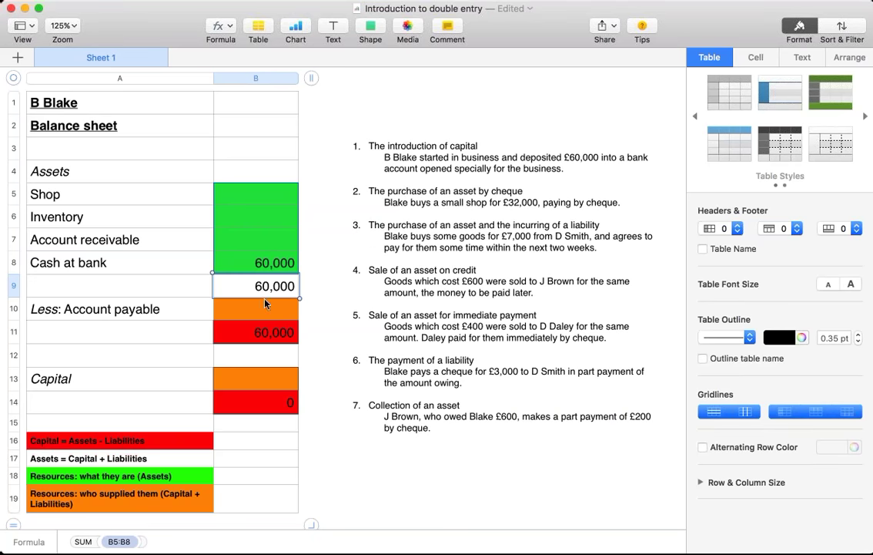
click(248, 381)
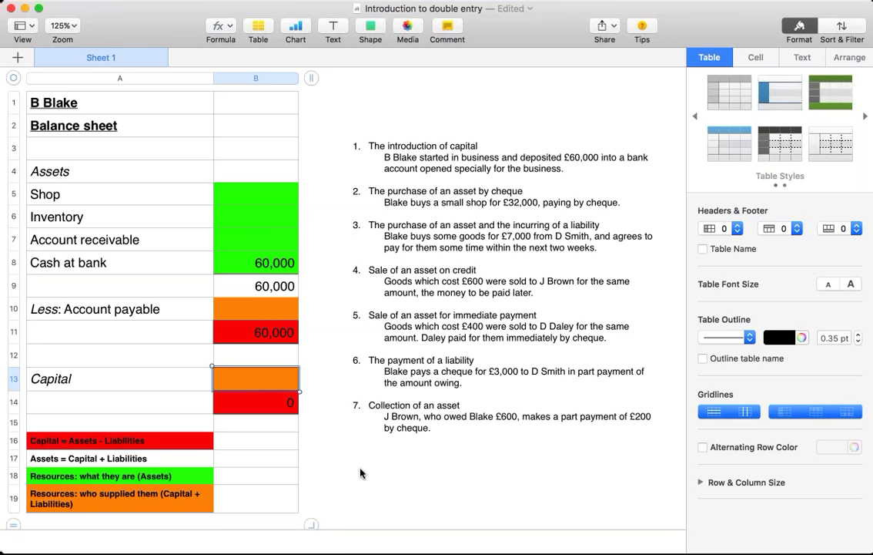
text(=)
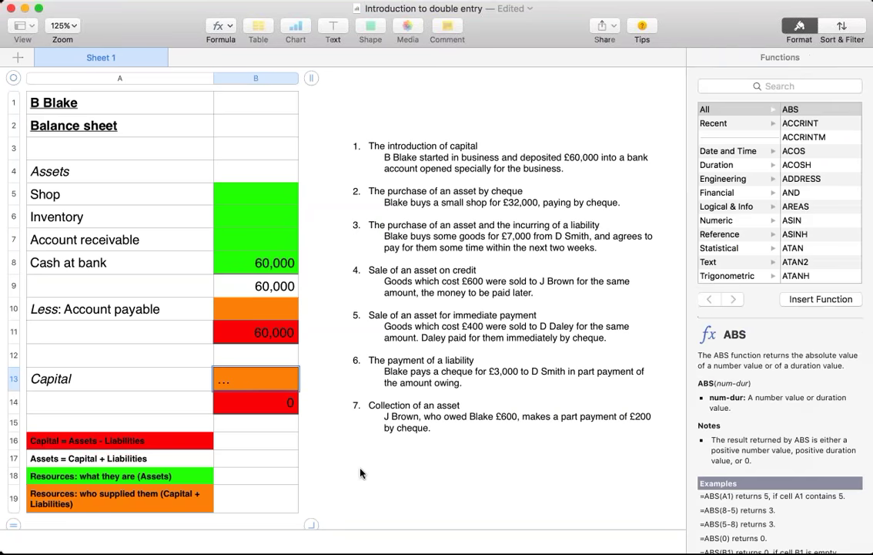
text(000)
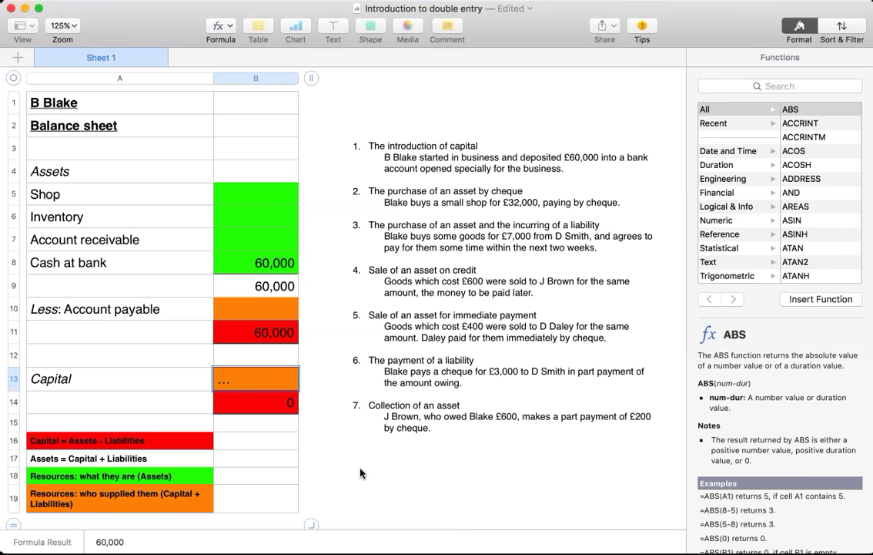
key(Return)
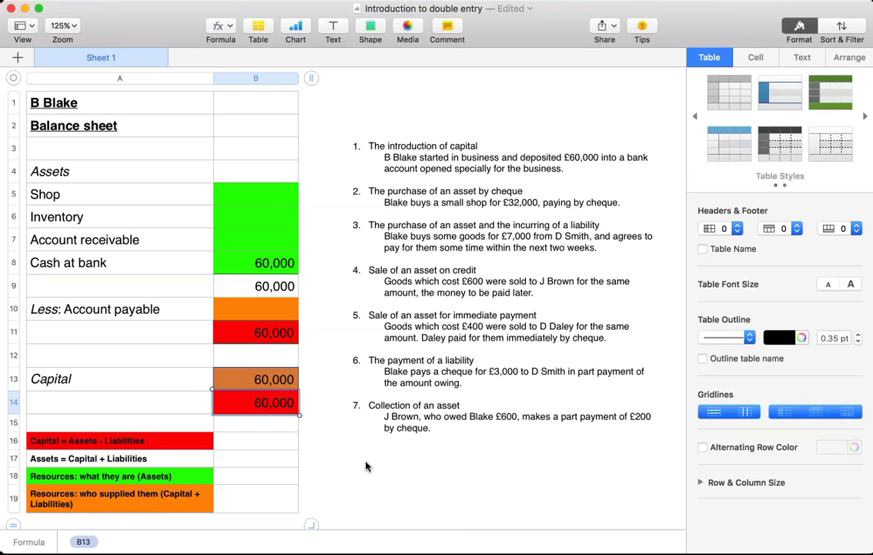
click(173, 331)
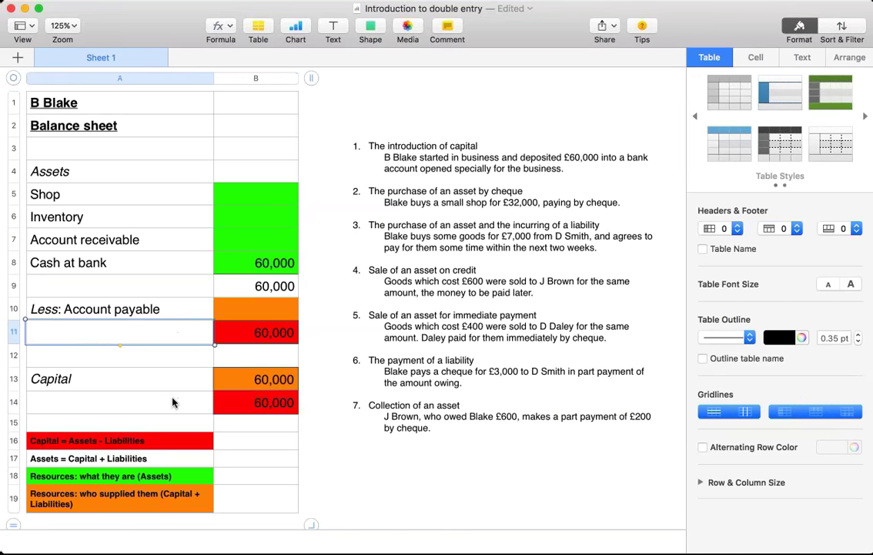
click(172, 403)
click(173, 335)
click(175, 407)
click(176, 335)
click(175, 399)
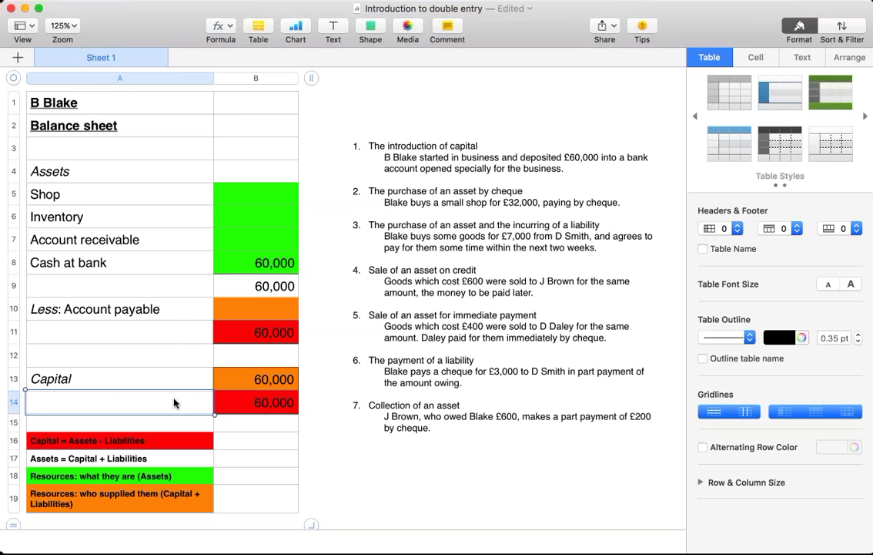
click(178, 337)
click(181, 402)
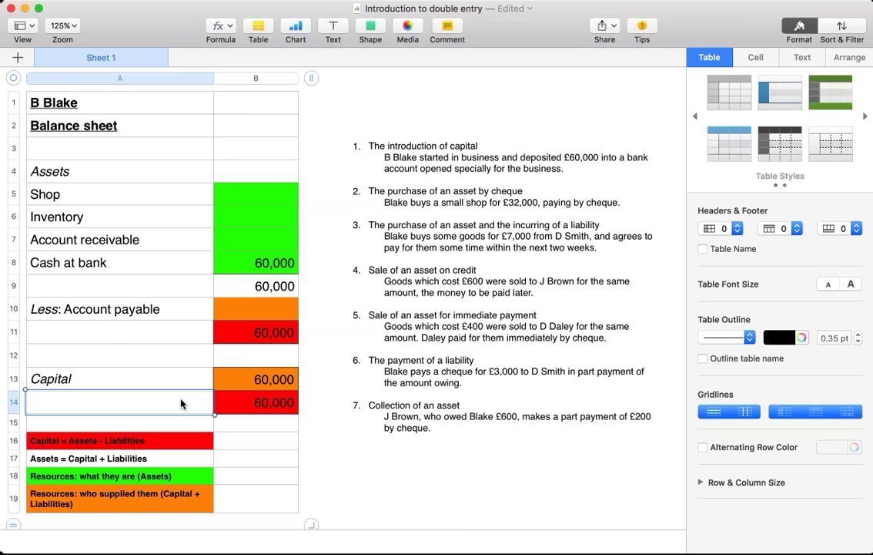
click(186, 335)
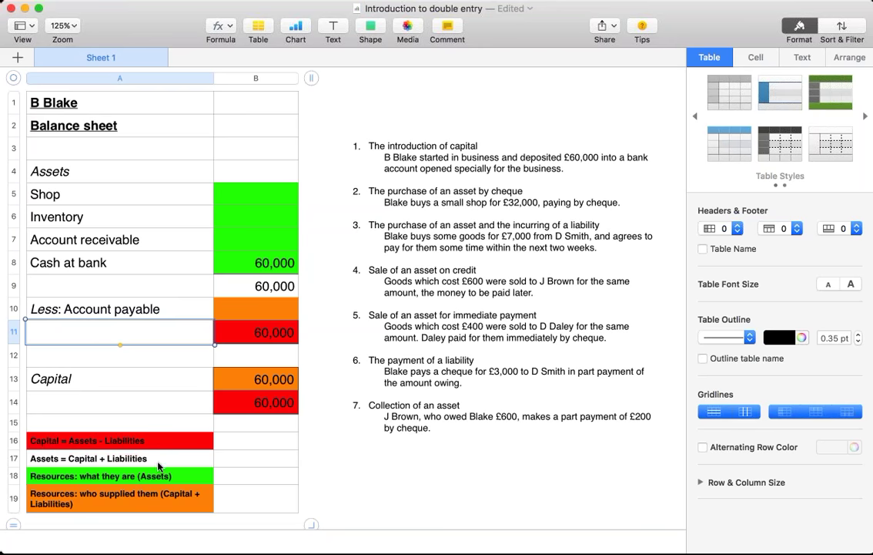
click(240, 260)
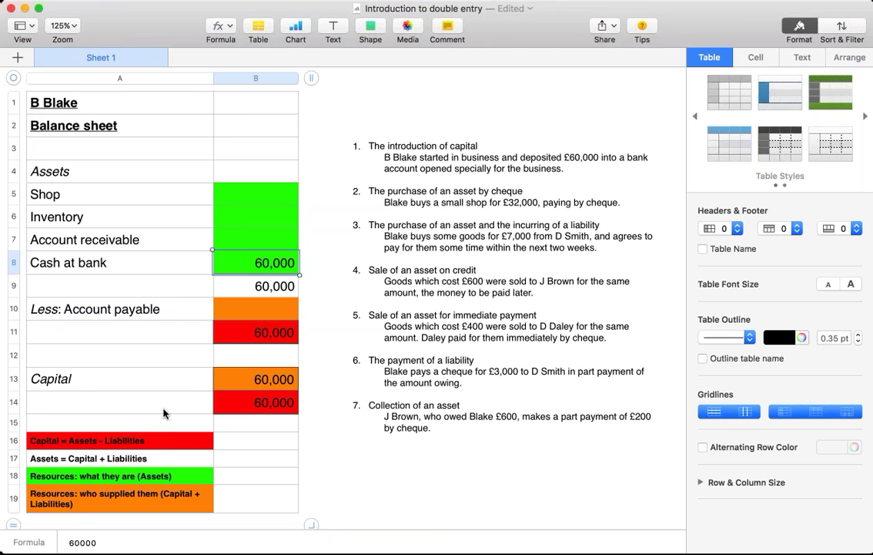
click(240, 384)
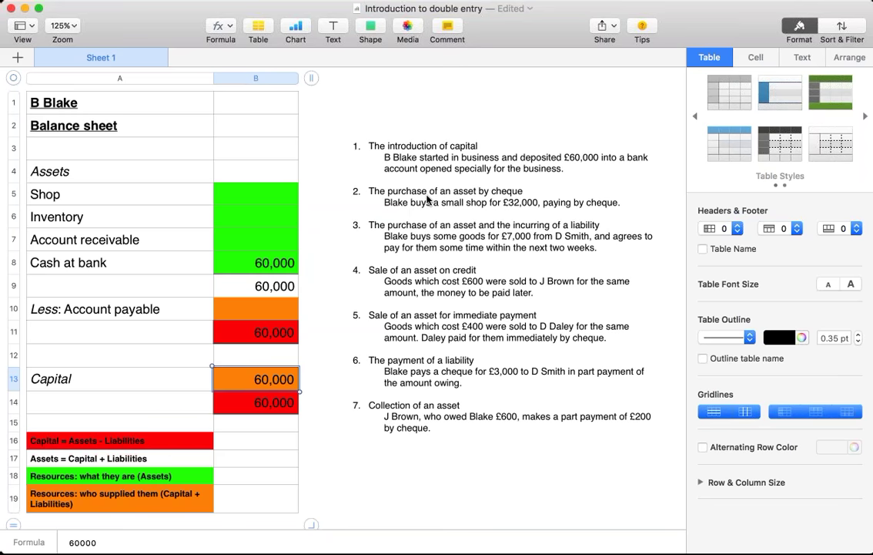
click(423, 202)
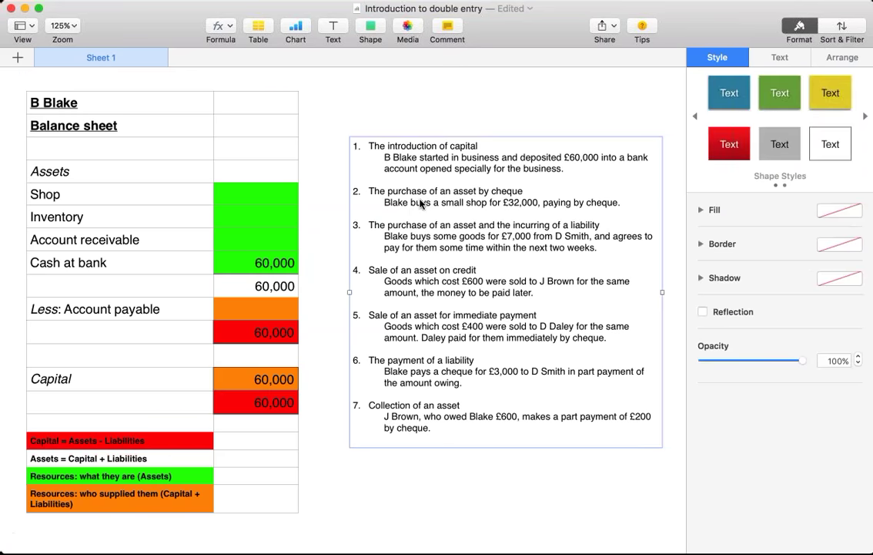
click(331, 285)
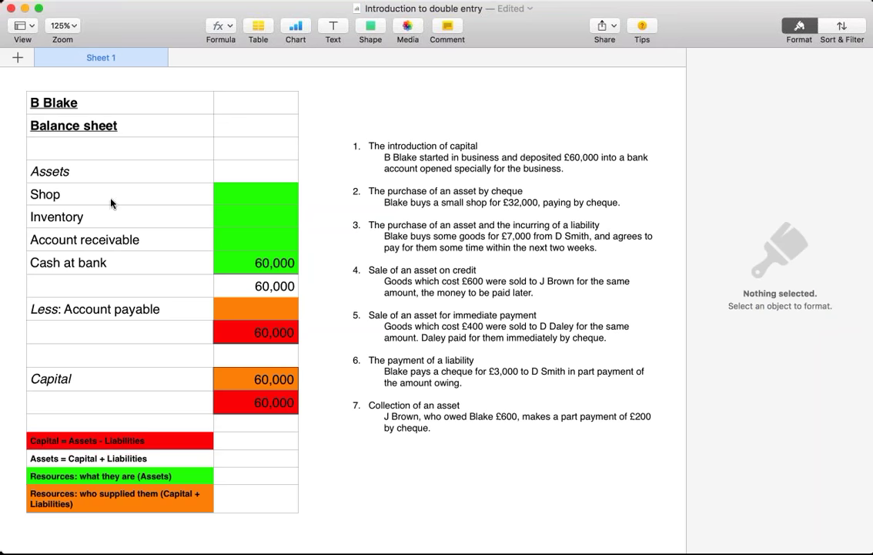
click(261, 199)
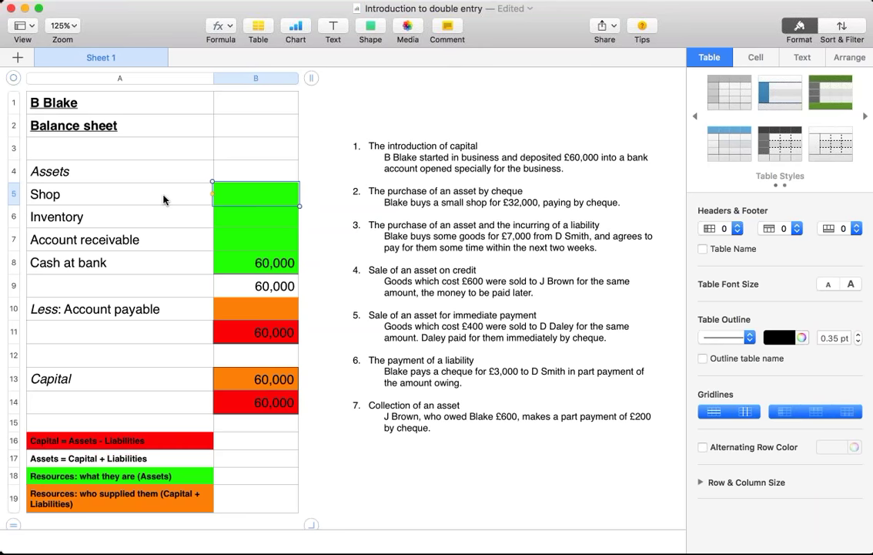
Step: Enter =32000 as the Shop amount in B5, lifting total assets to 92,000
click(113, 196)
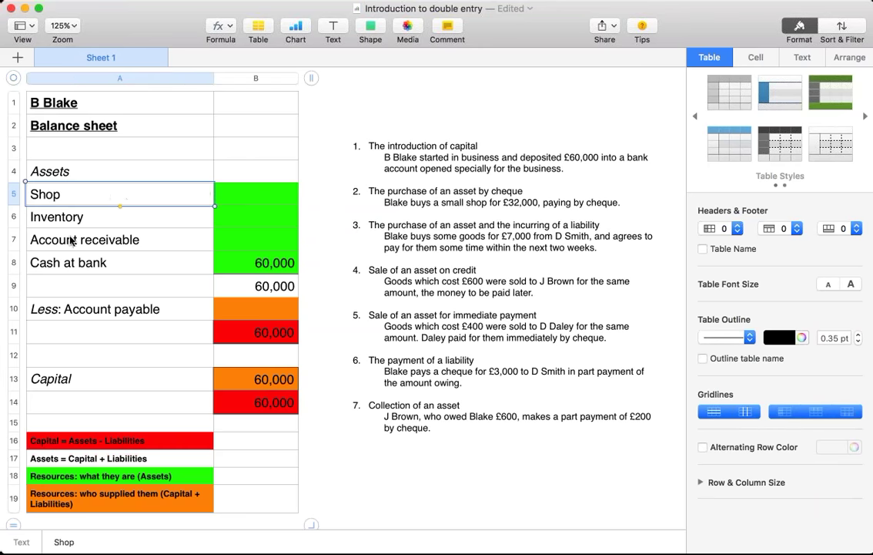
click(248, 199)
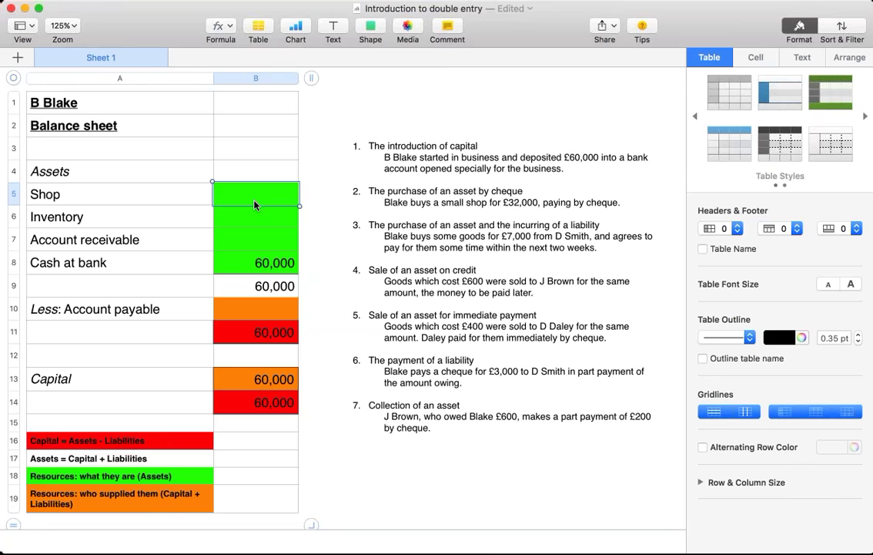
text(=)
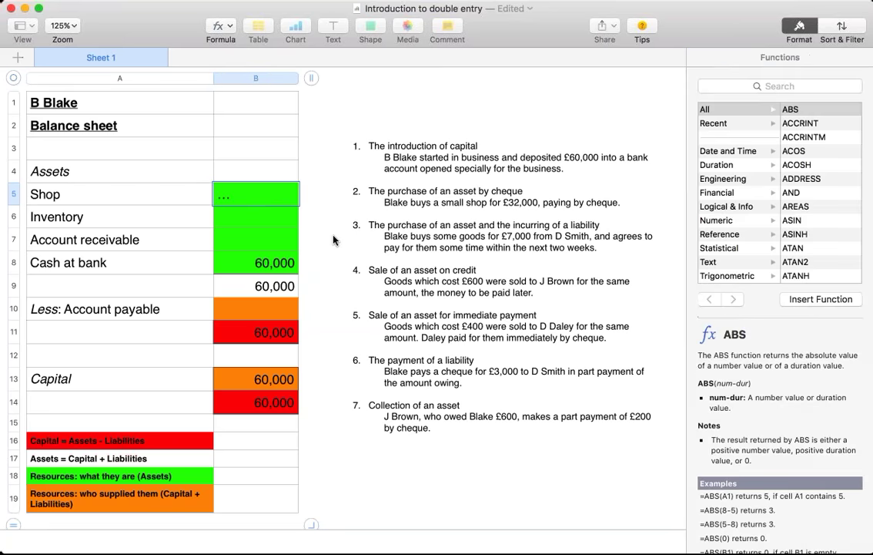
text(32000)
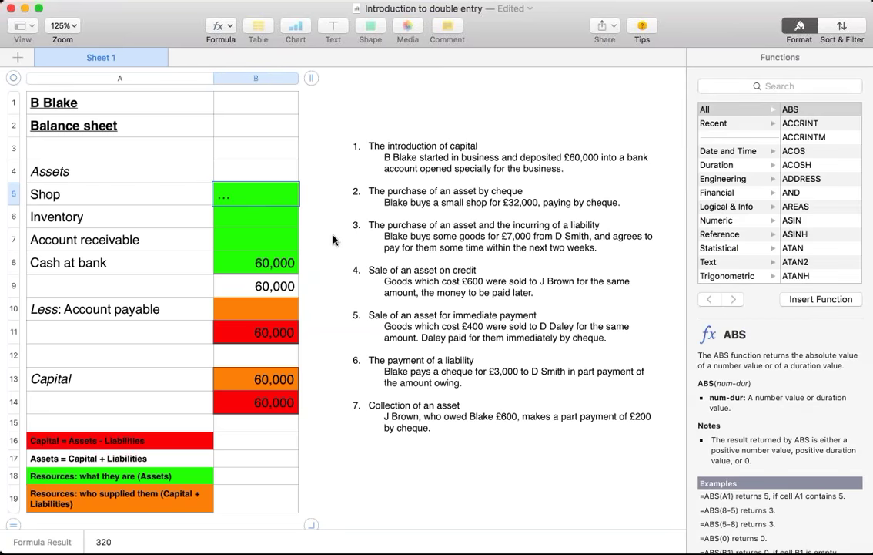
key(Return)
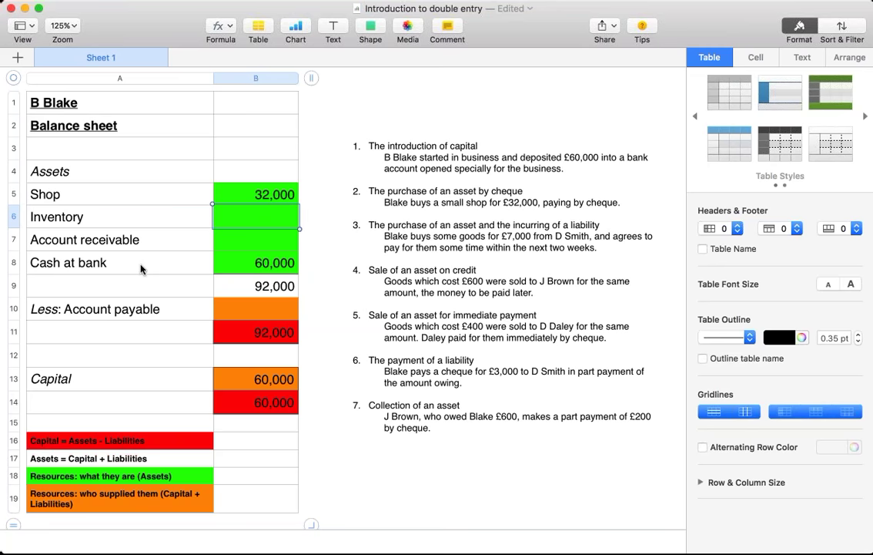
click(117, 270)
Step: Subtract 32,000 in the Cash at bank formula in B8, leaving 28,000
click(231, 266)
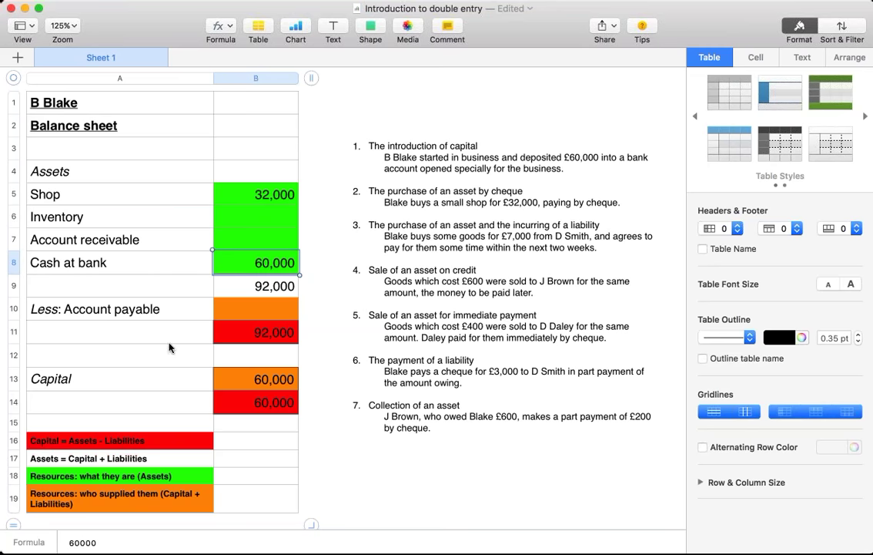
double_click(235, 265)
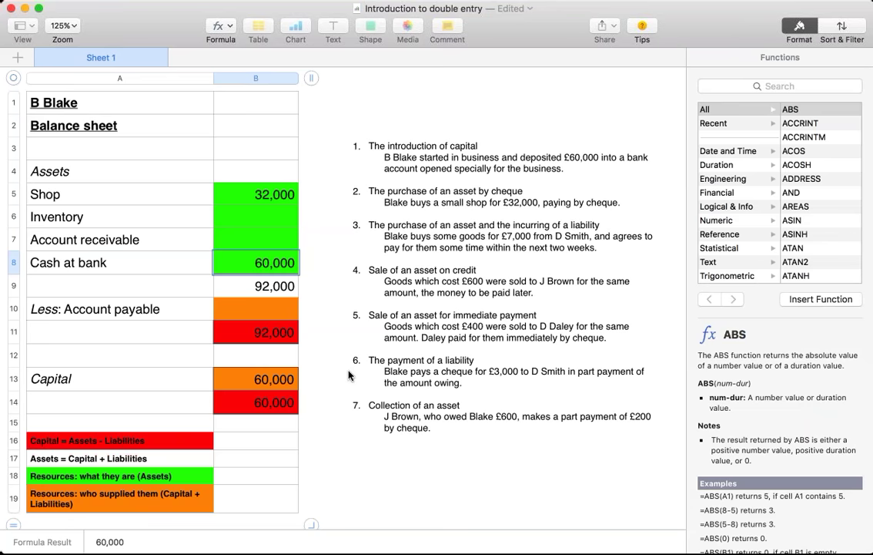
text(32,)
text(000)
key(Return)
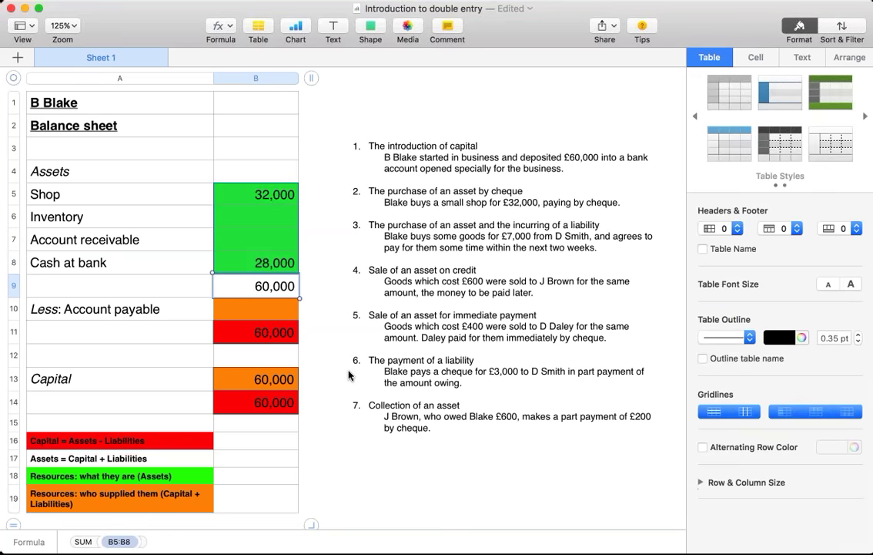
key(Left)
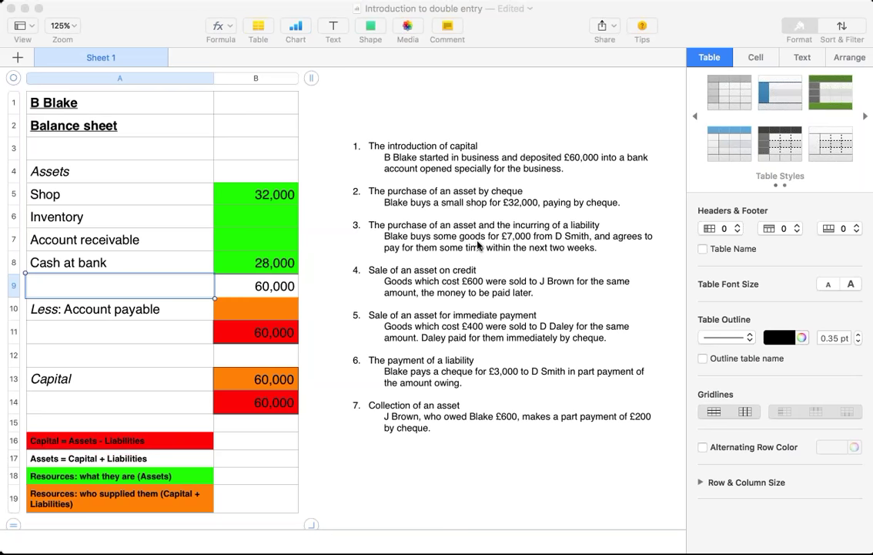
Step: Enter 7,000 as the Inventory amount in B6, raising total assets to 67,000
click(116, 216)
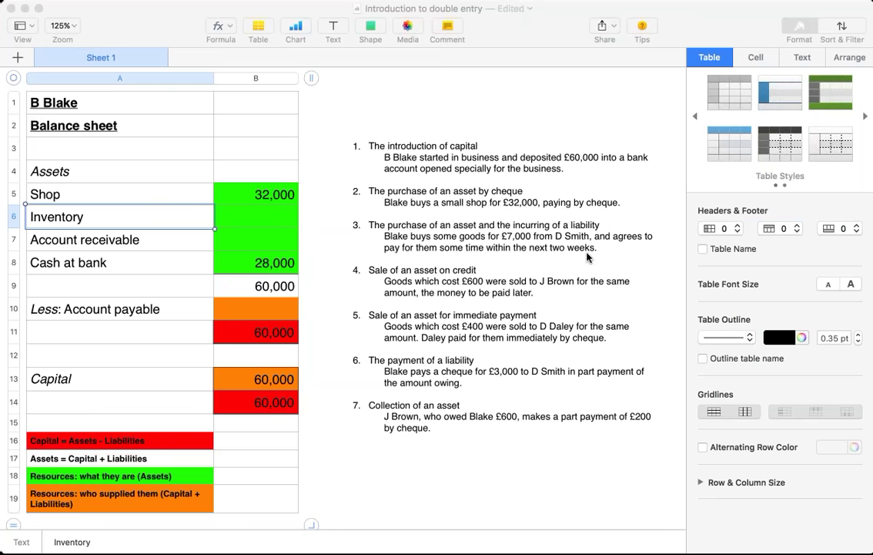
click(266, 217)
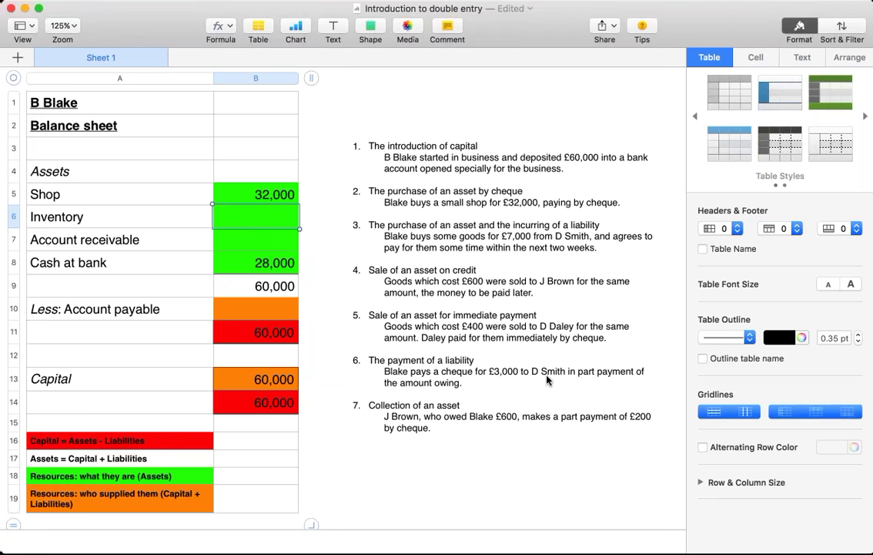
text(=)
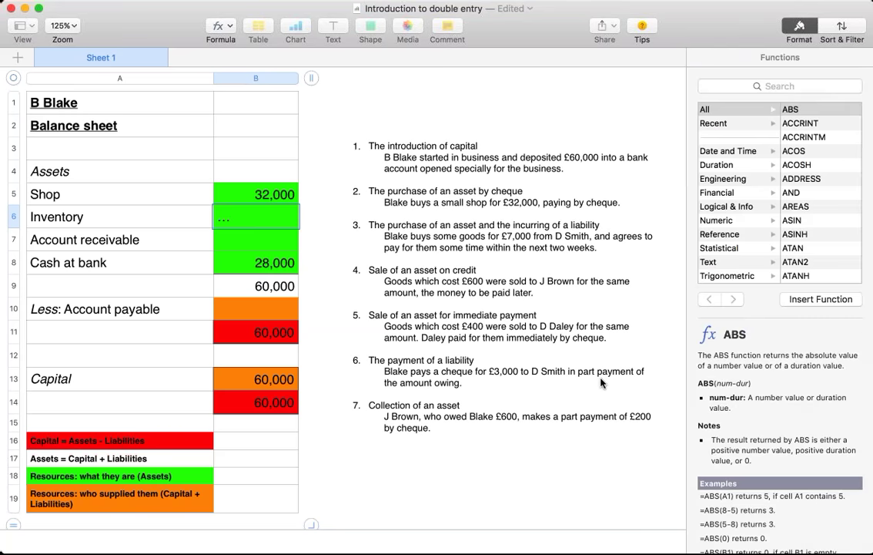
text(0)
key(Return)
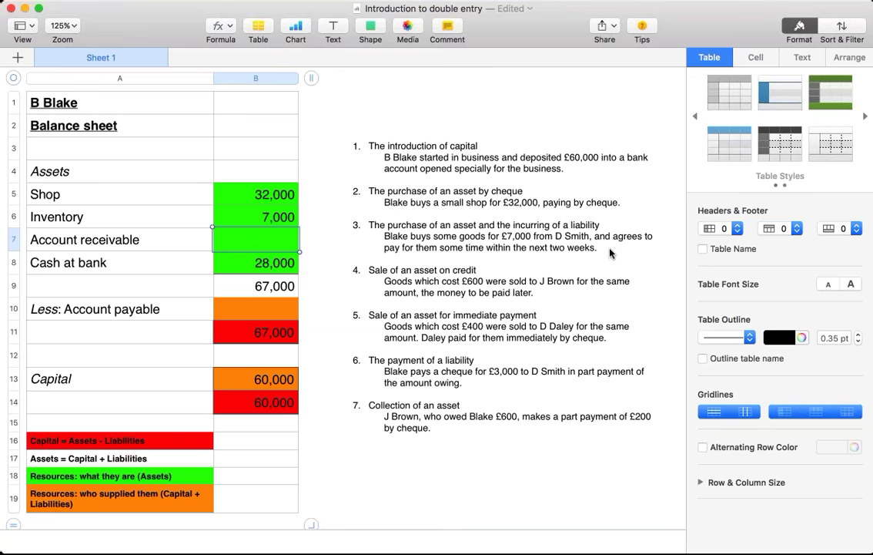
scroll(508, 261, left, 1)
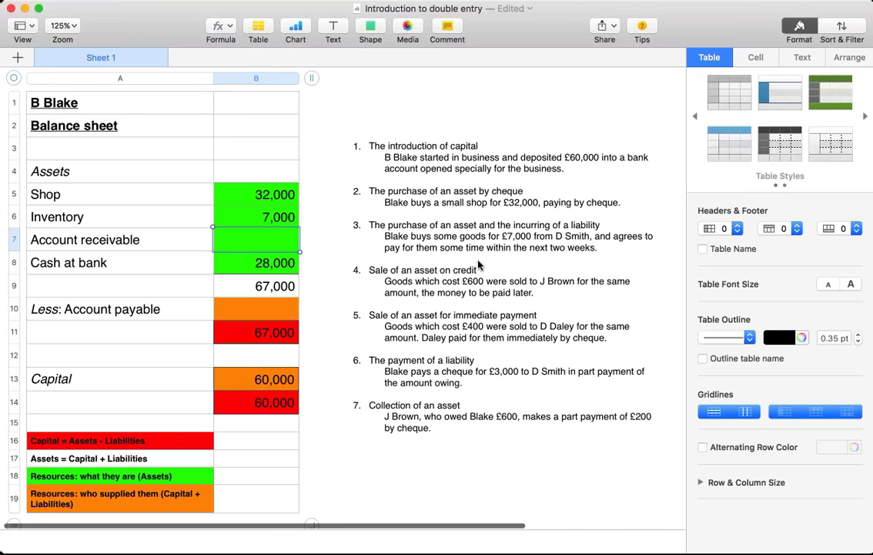
scroll(478, 264, left, 1)
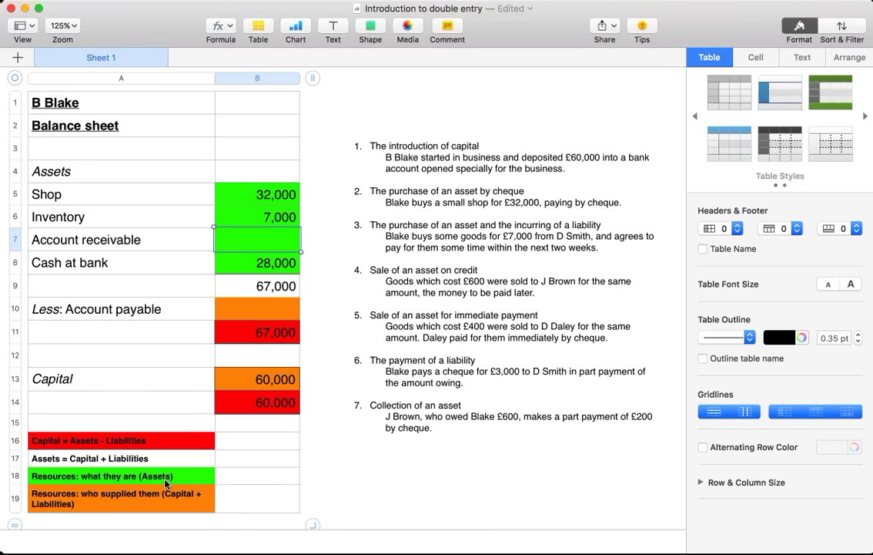
scroll(160, 485, up, 1)
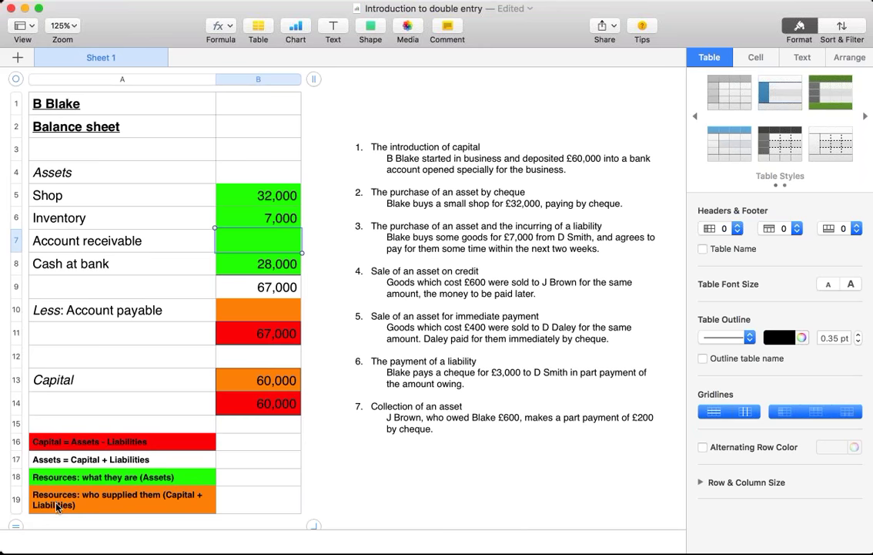
click(247, 312)
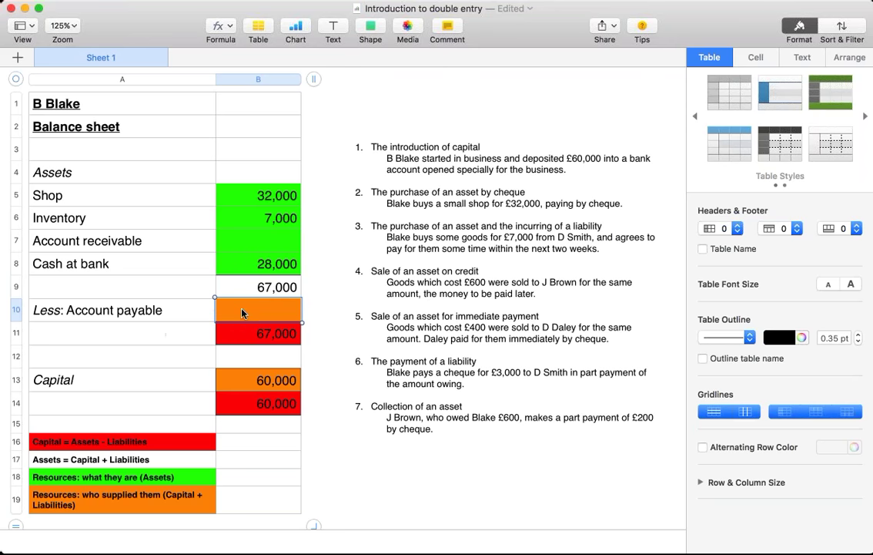
Step: Enter =-7000 as Account payable in B10, then deselect the transactions list
text(=)
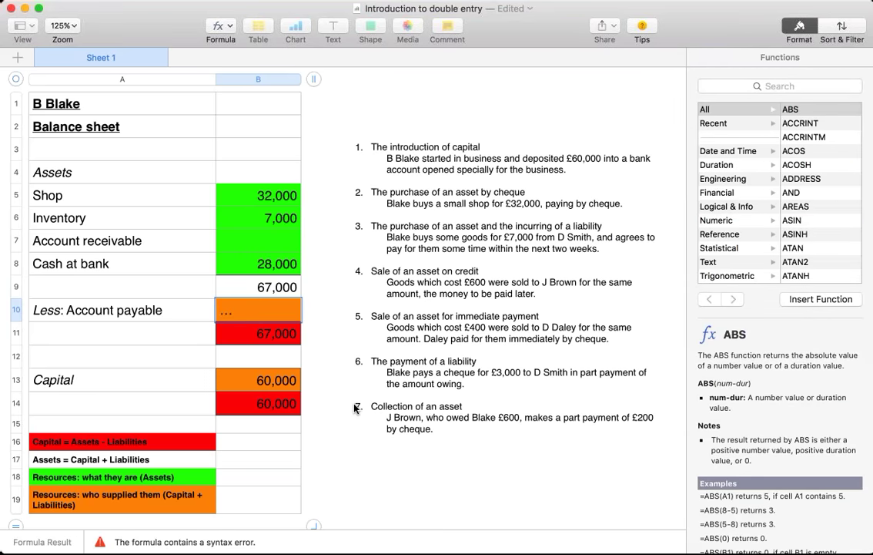
text(-7000)
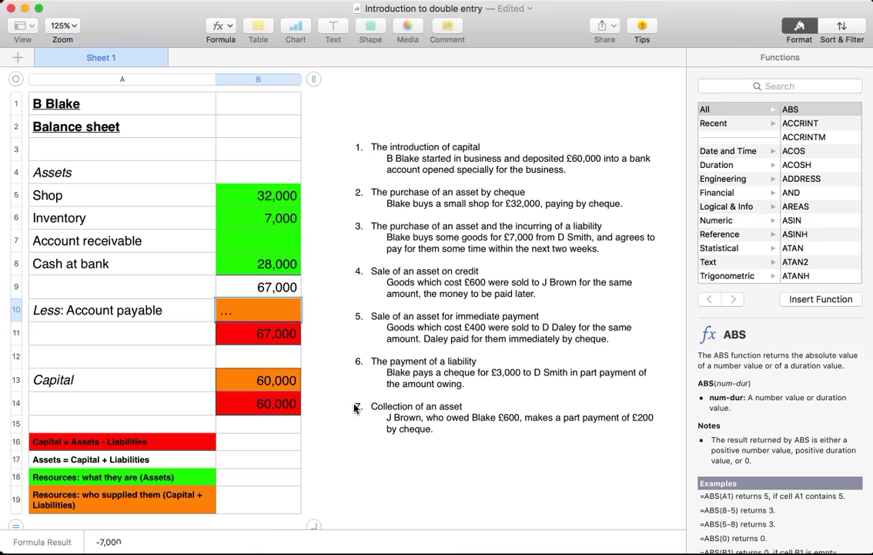
key(Return)
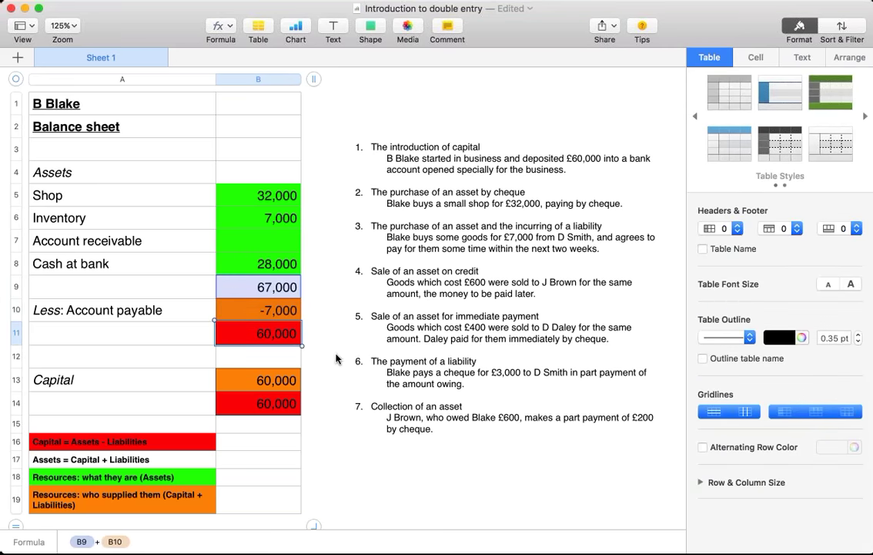
click(358, 339)
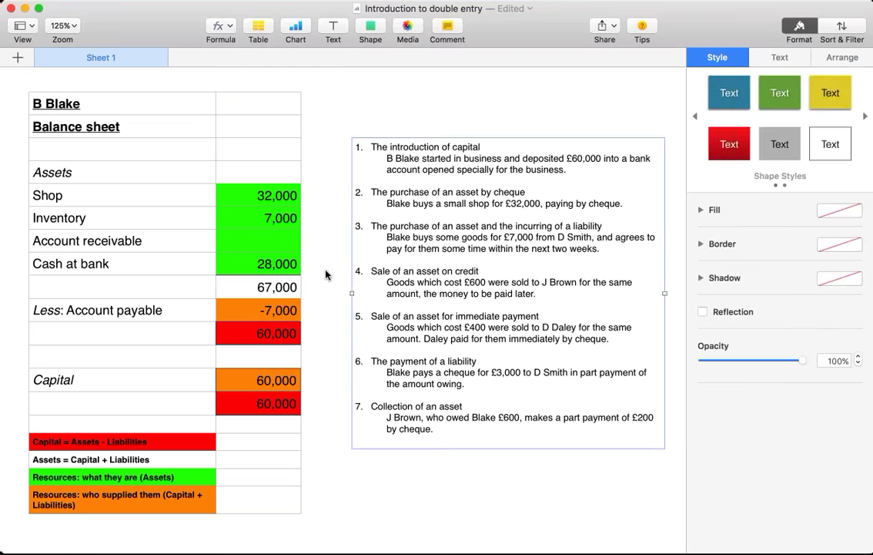
click(326, 273)
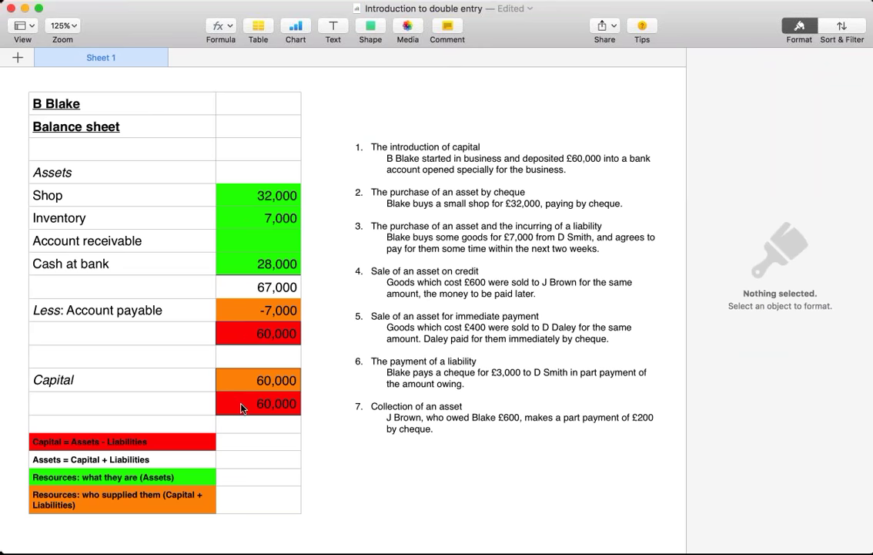
click(196, 335)
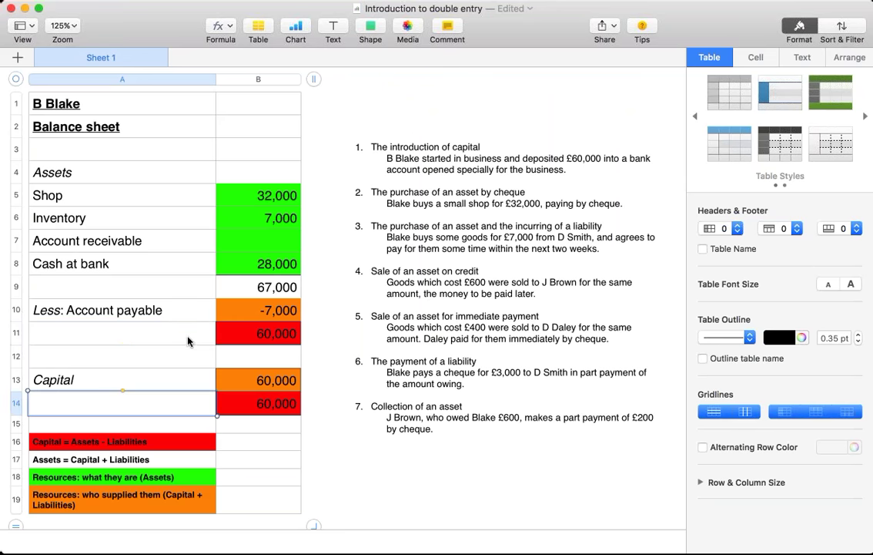
click(174, 403)
click(237, 446)
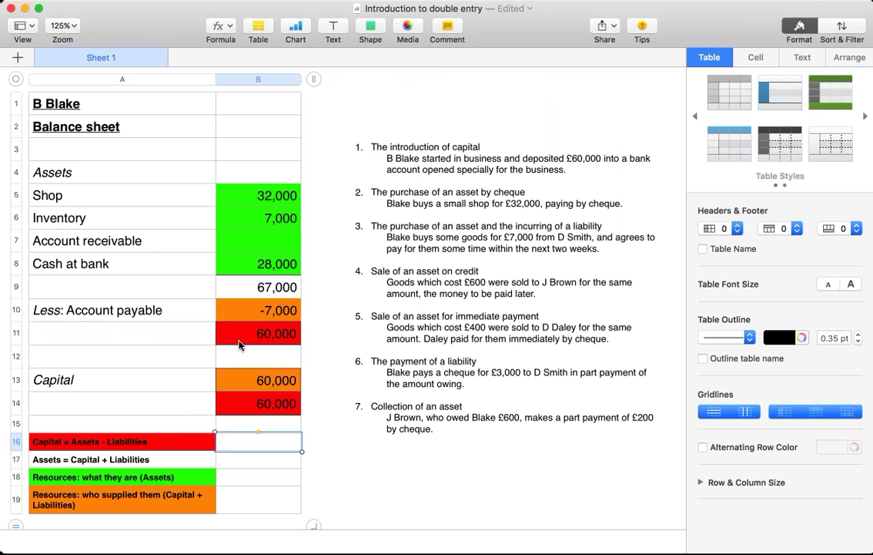
click(248, 460)
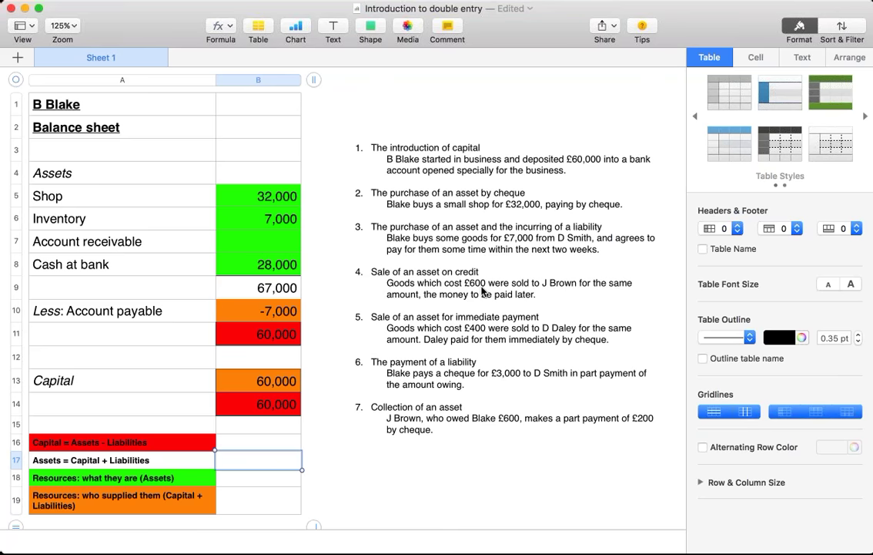
Step: Cut Inventory by 600 to 6,400 and enter =600 as Account receivable in B7
click(245, 221)
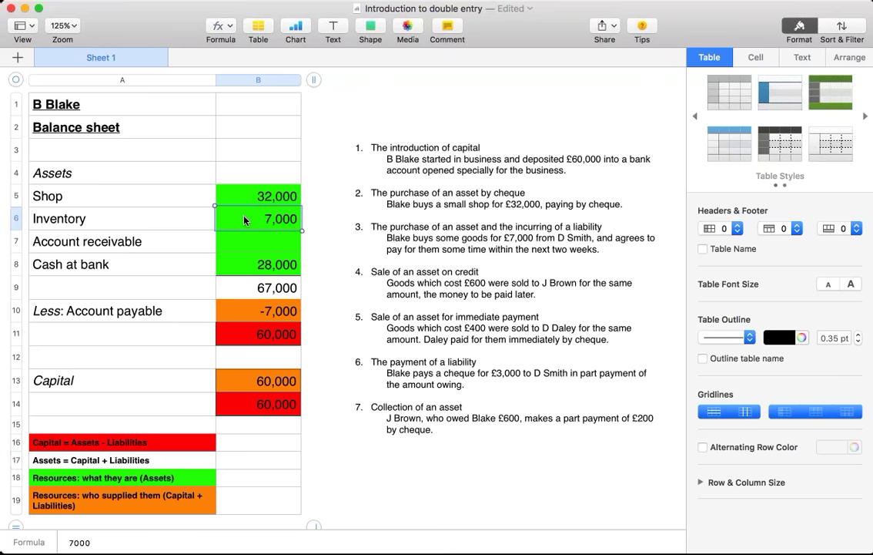
double_click(245, 221)
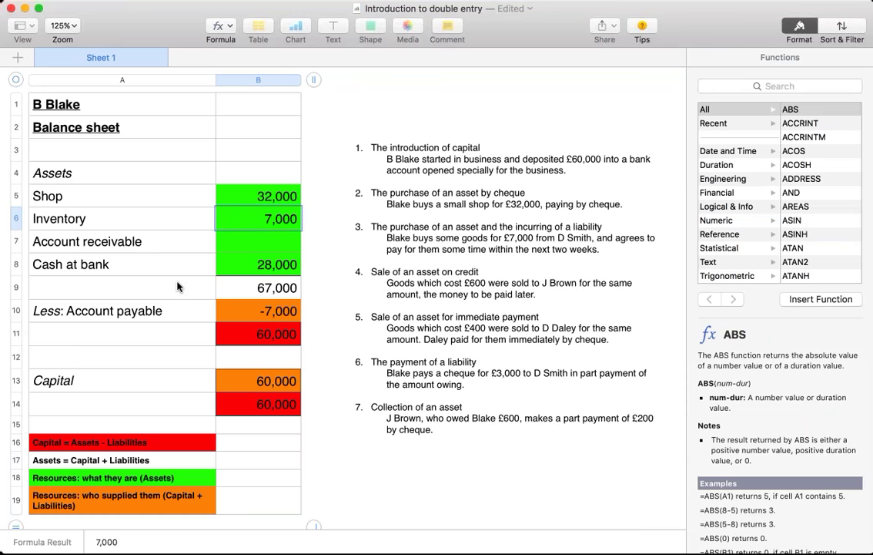
text(-6)
text(00)
key(Return)
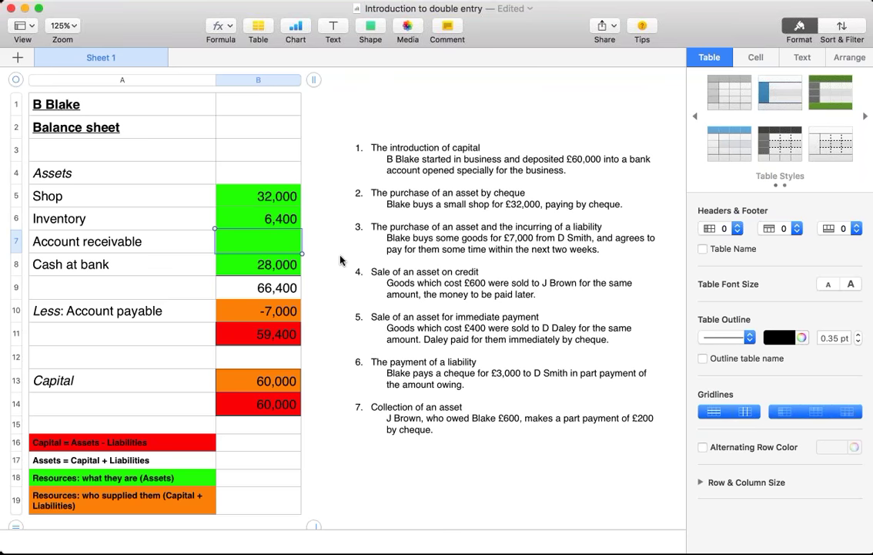
text(=)
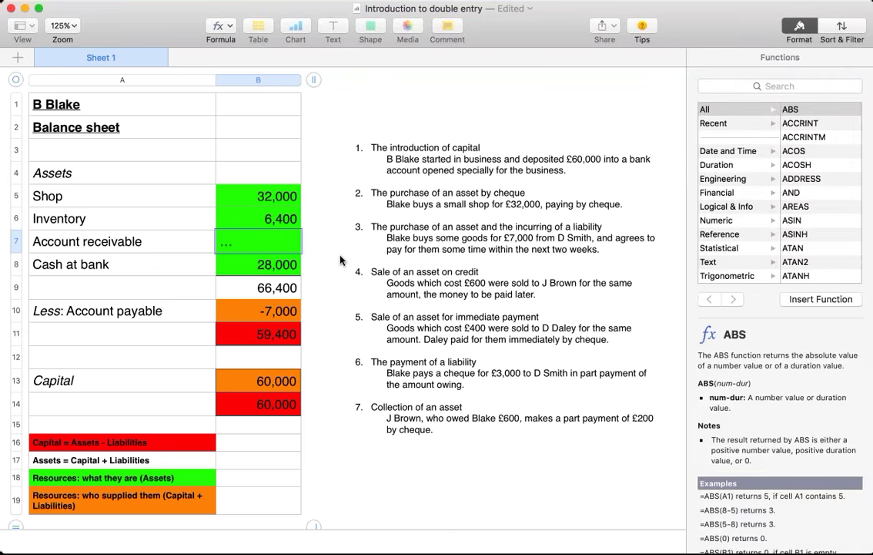
text(600)
key(Return)
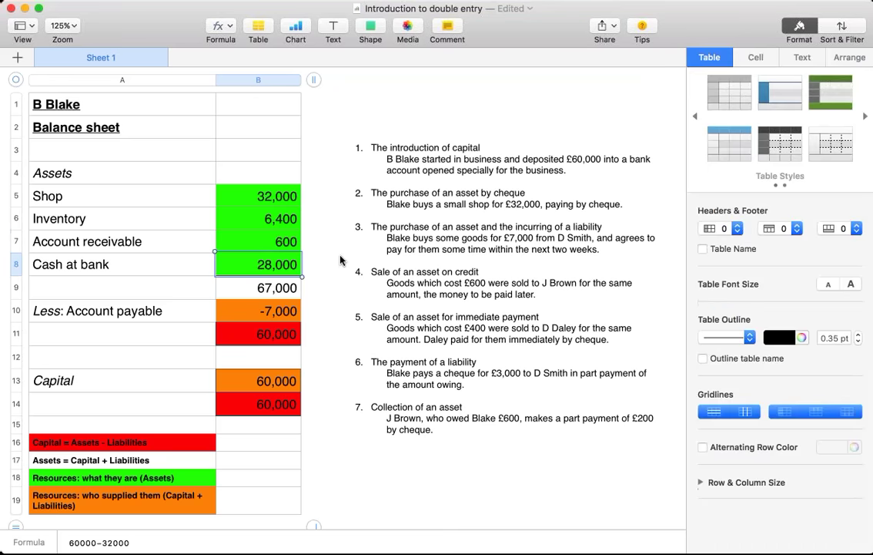
click(187, 336)
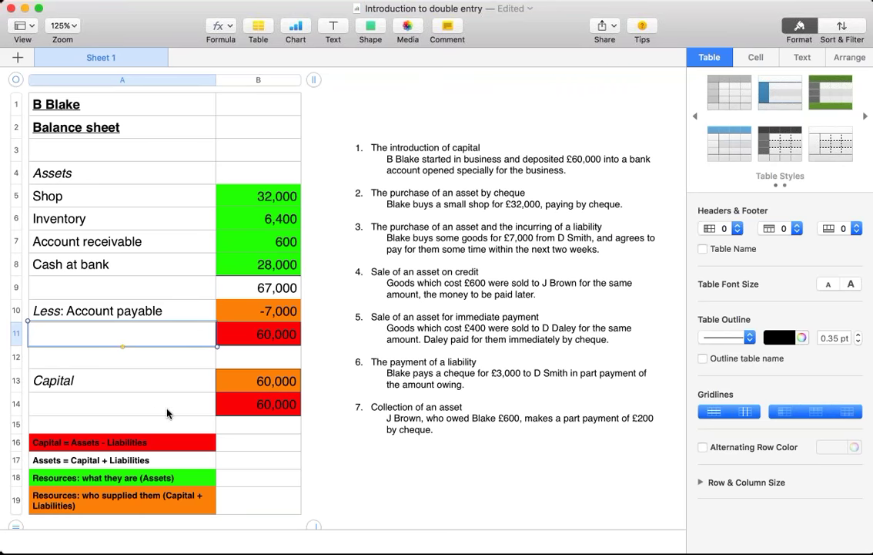
click(171, 404)
click(178, 336)
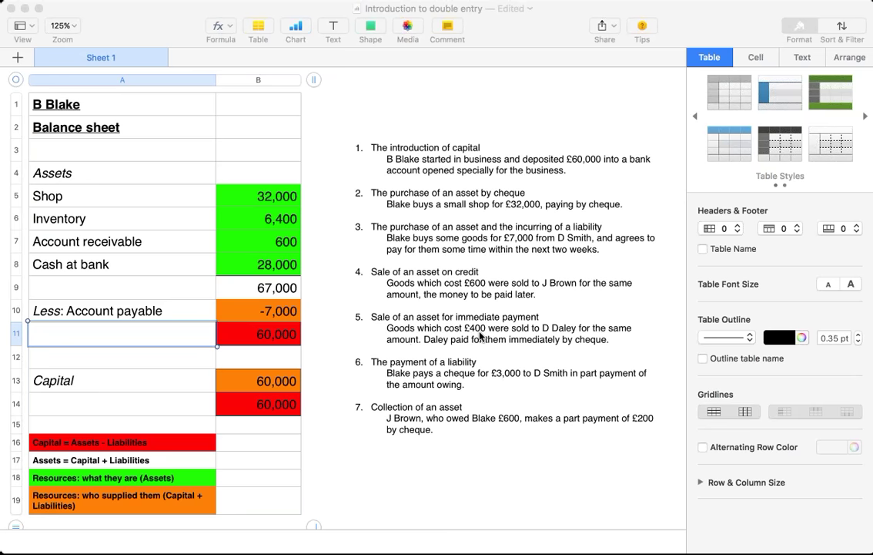
Step: Reduce the Inventory formula in B6 by 400, leaving 6,000
click(245, 223)
double_click(245, 222)
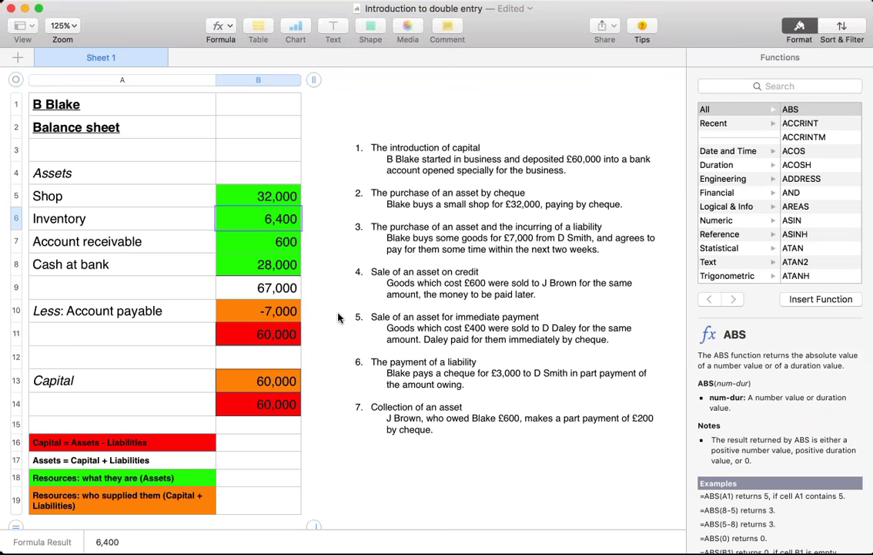
text(-400)
key(Return)
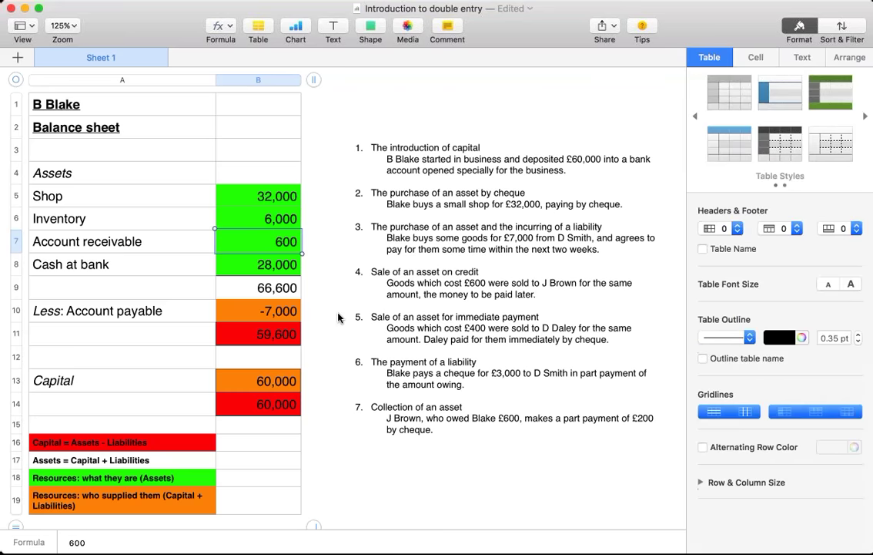
Step: Add 400 to the Cash at bank formula in B8, making it 28,400
scroll(340, 316, down, 1)
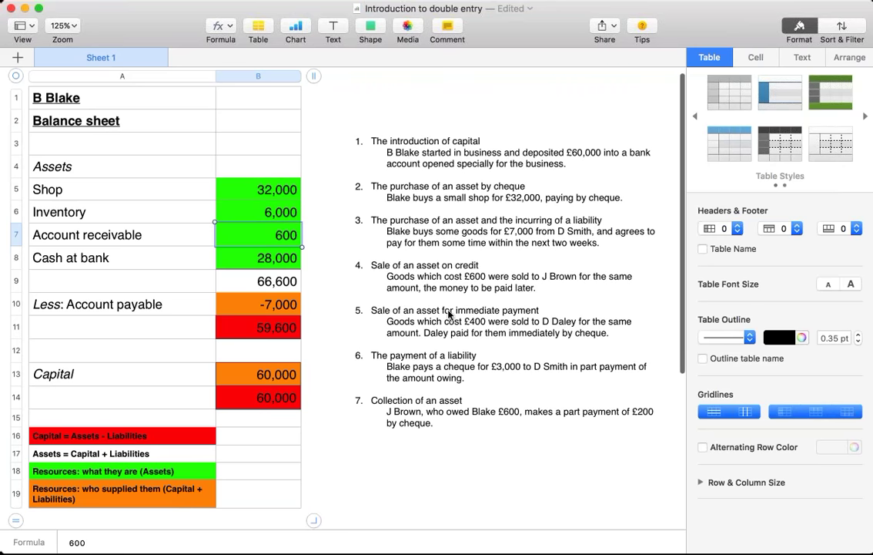
click(237, 260)
click(237, 260)
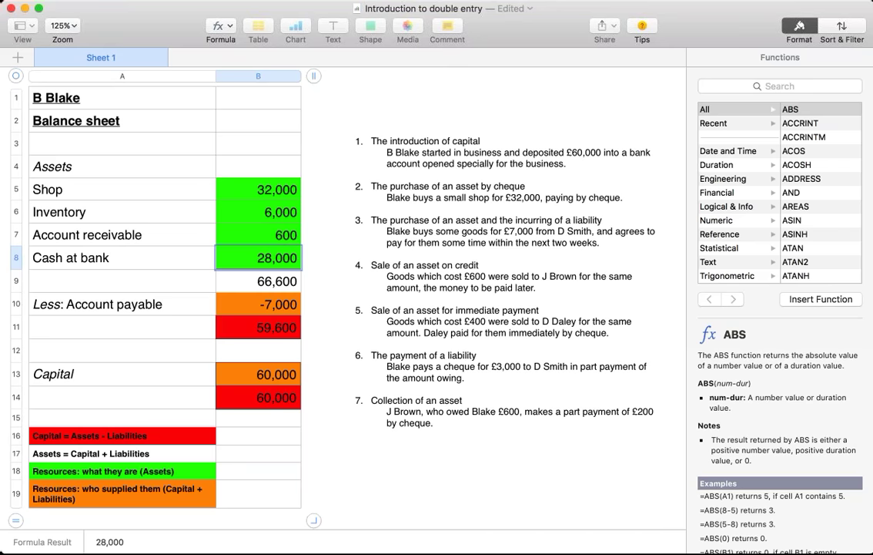
text(4)
text(00)
key(Return)
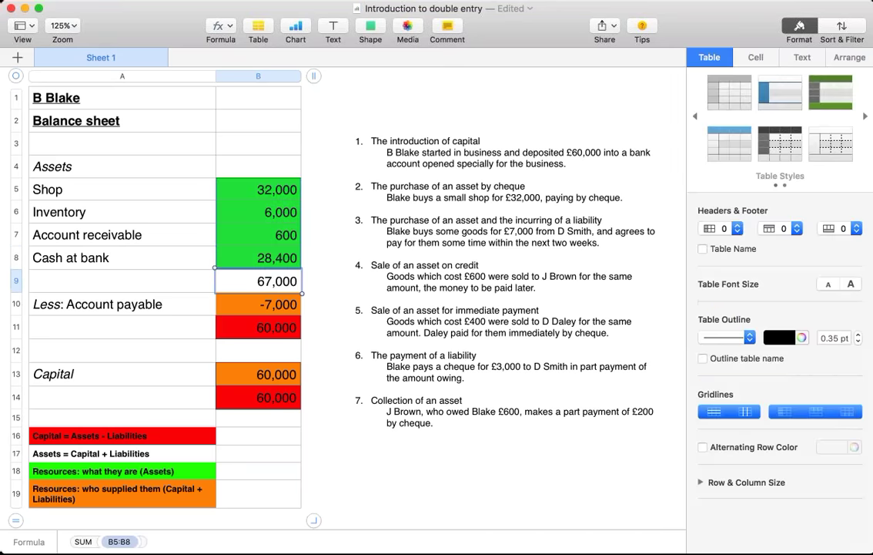
key(Left)
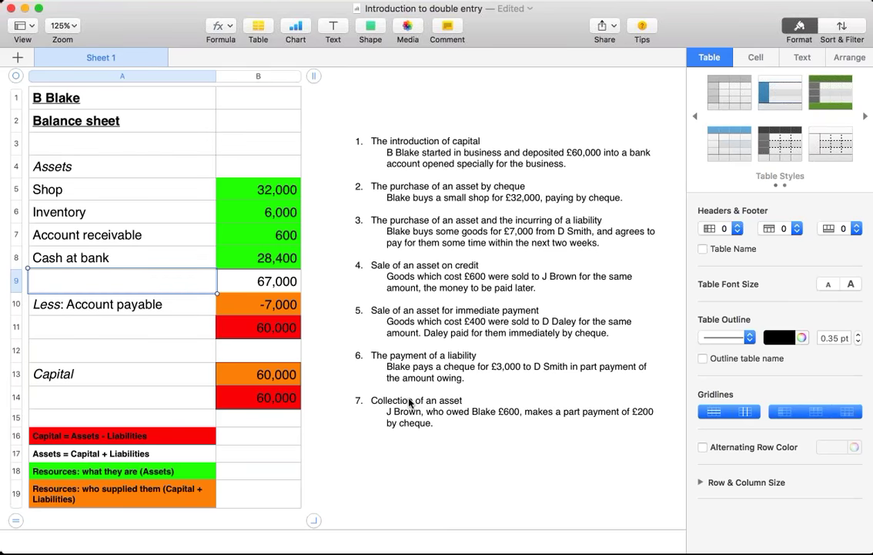
scroll(409, 402, up, 1)
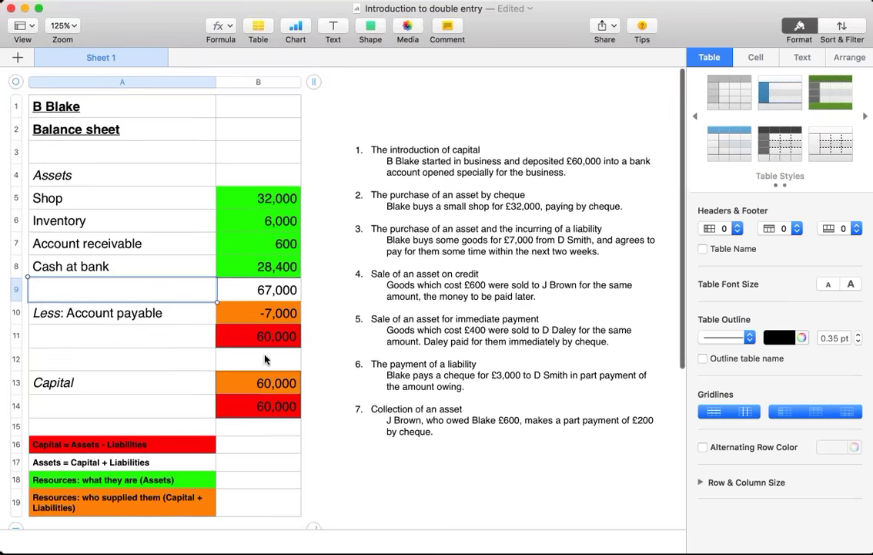
scroll(228, 362, down, 1)
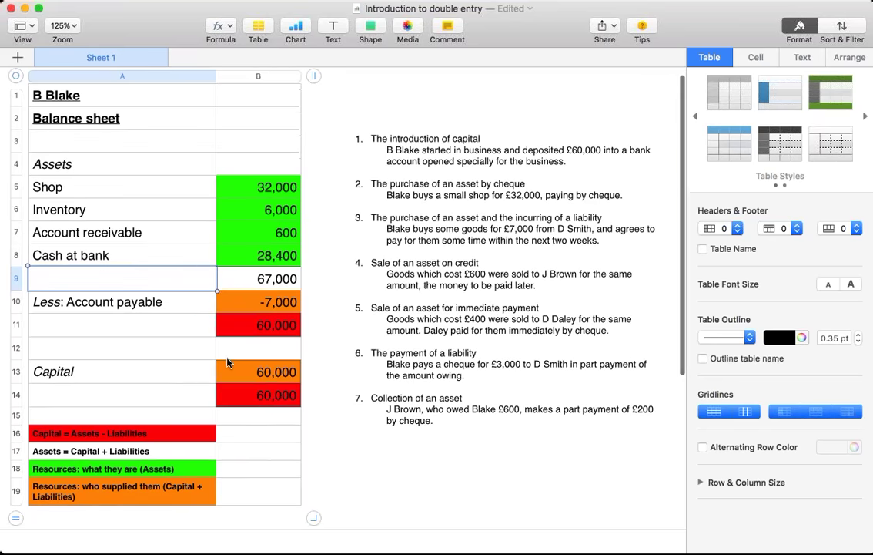
click(192, 325)
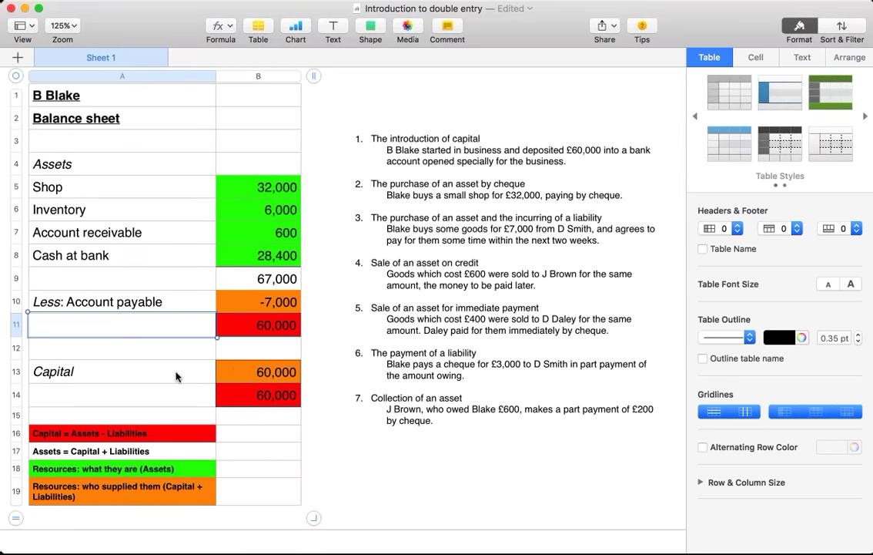
click(179, 397)
click(174, 326)
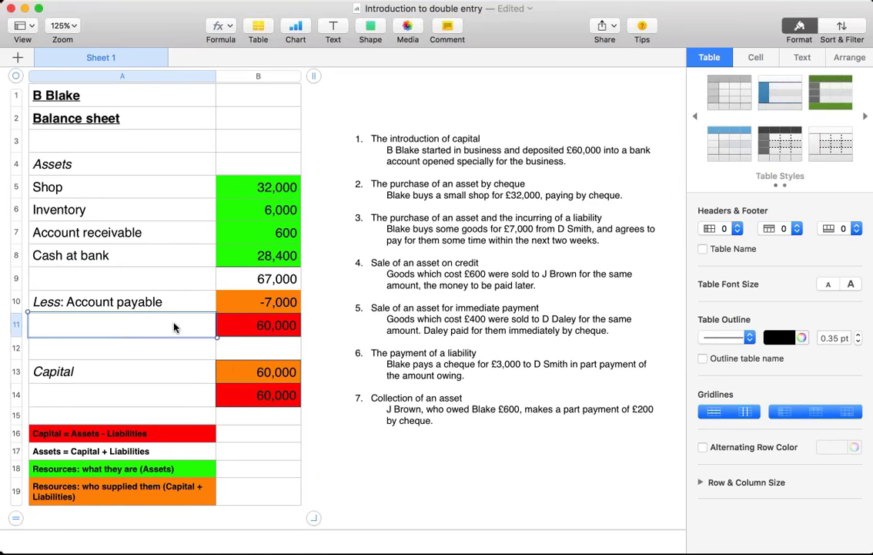
click(174, 395)
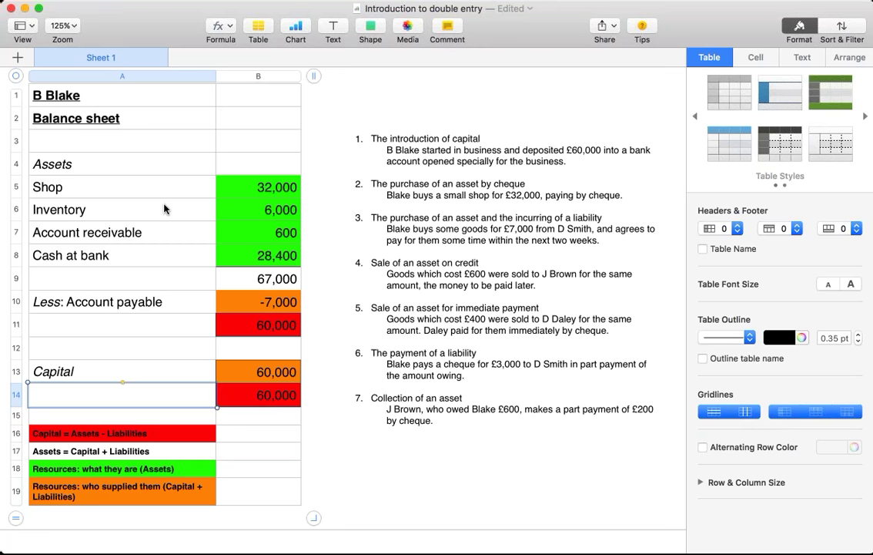
click(132, 216)
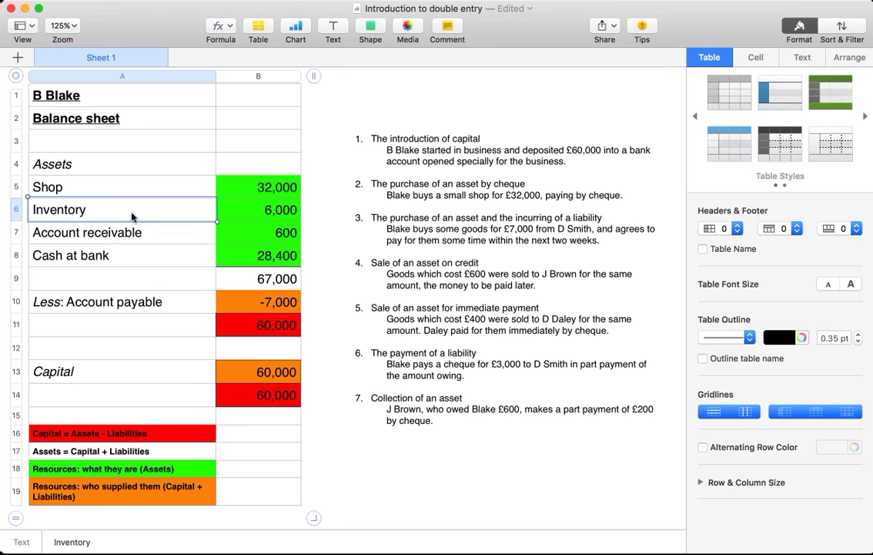
click(246, 214)
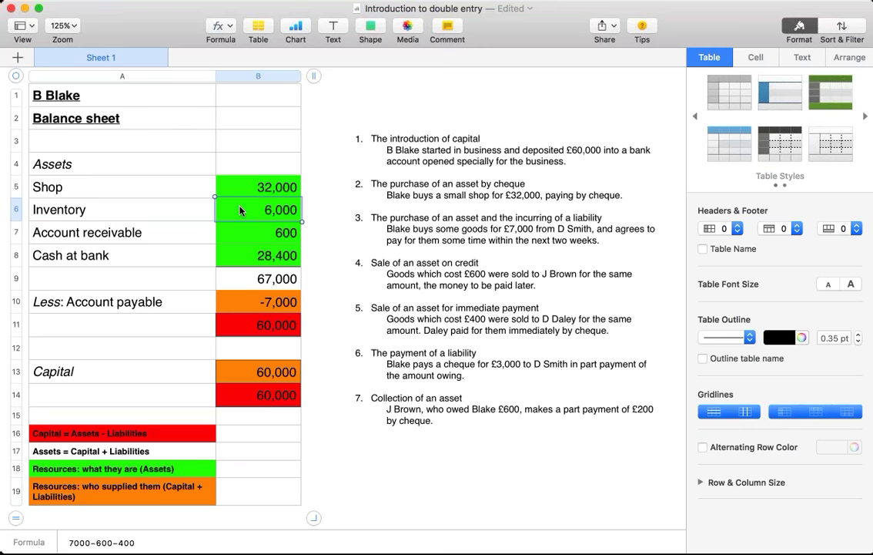
click(230, 257)
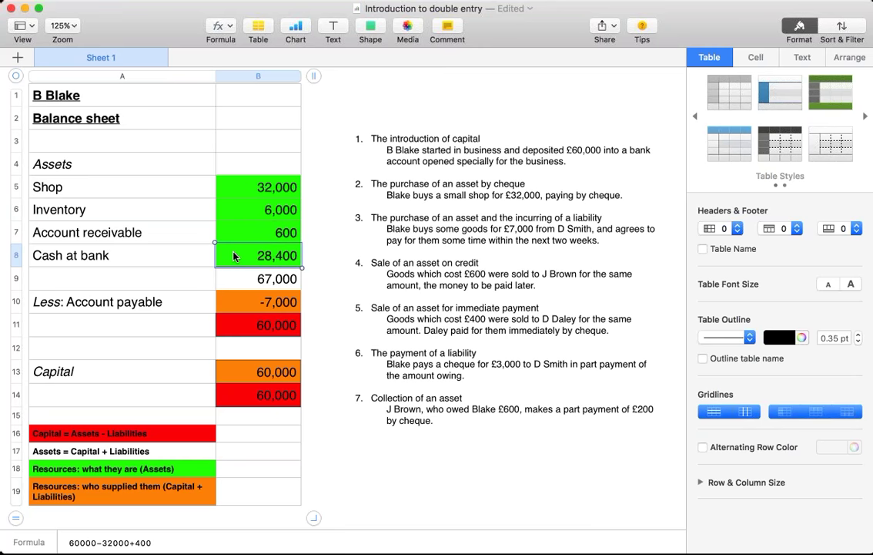
click(238, 212)
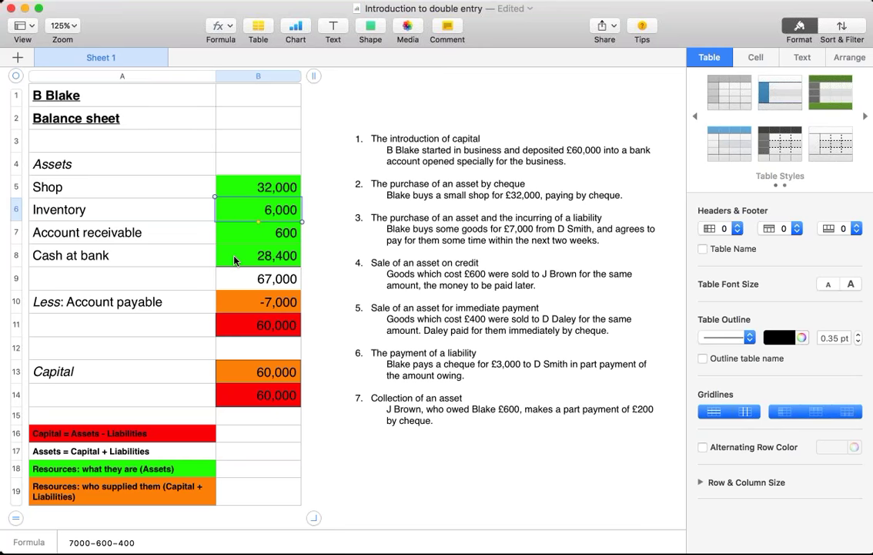
click(235, 261)
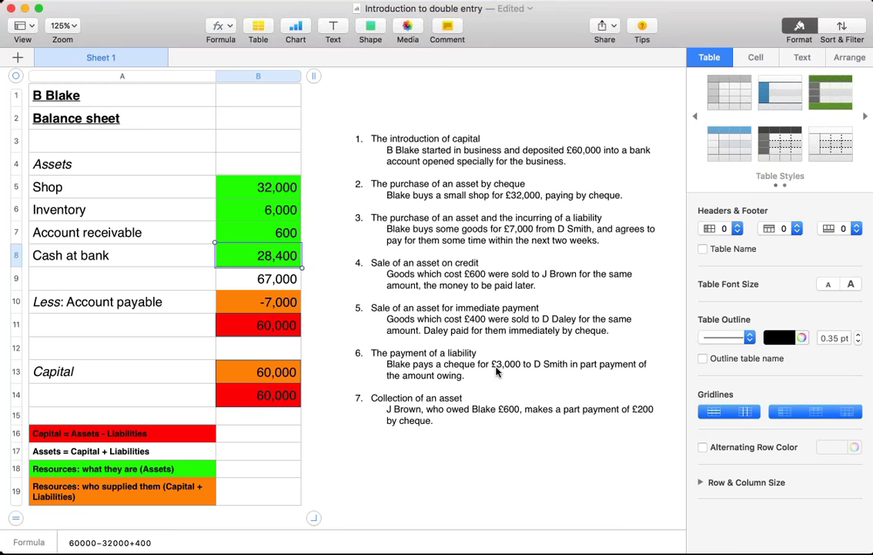
Step: Subtract 3,000 in the Cash at bank formula in B8 so it reads 25,400
double_click(240, 259)
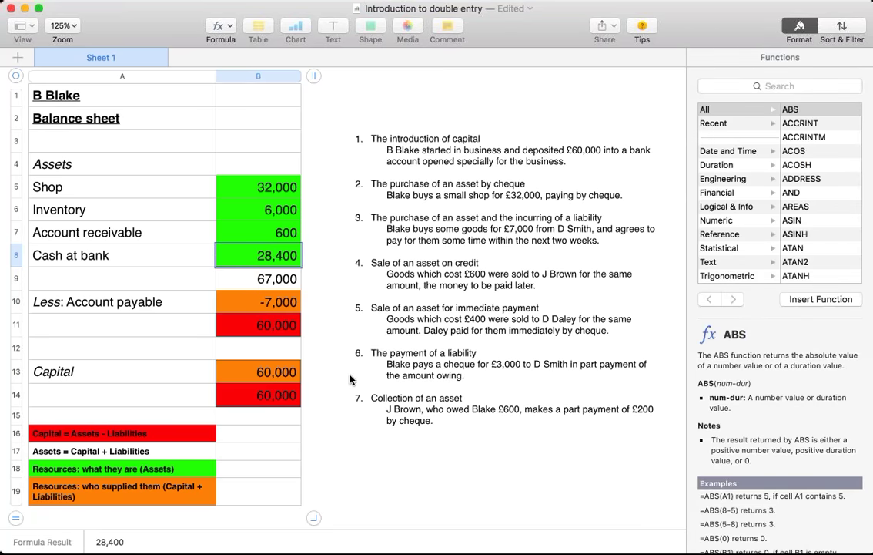
text(-3000)
key(Return)
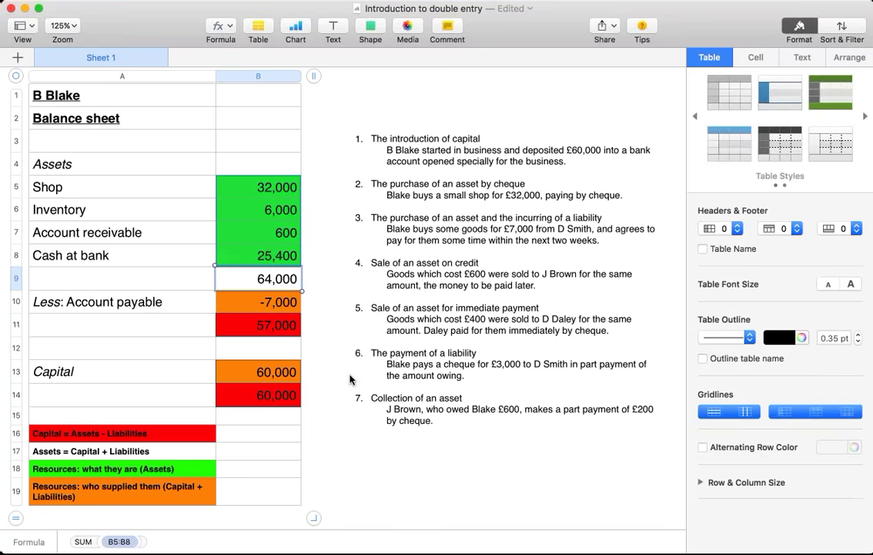
key(Left)
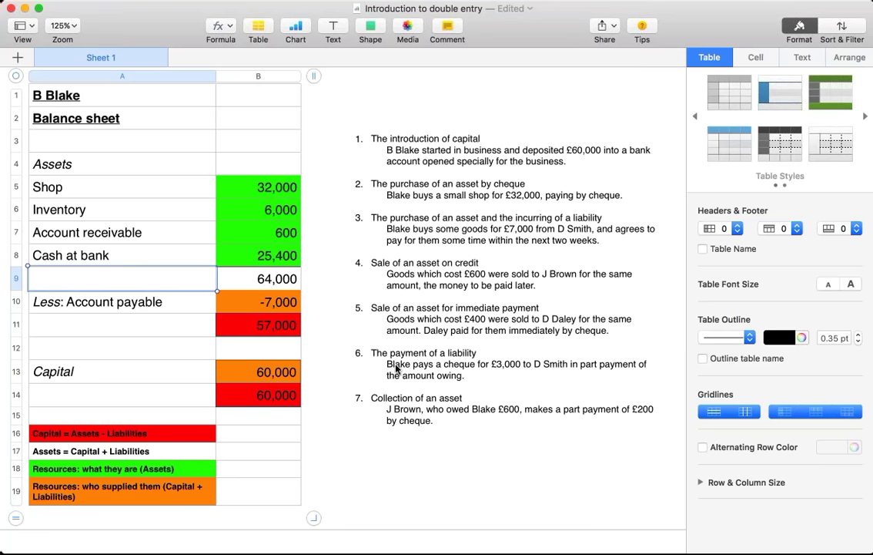
Step: Add 3,000 to the Account payable formula in B10, changing it from -7,000 to -4,000
click(237, 303)
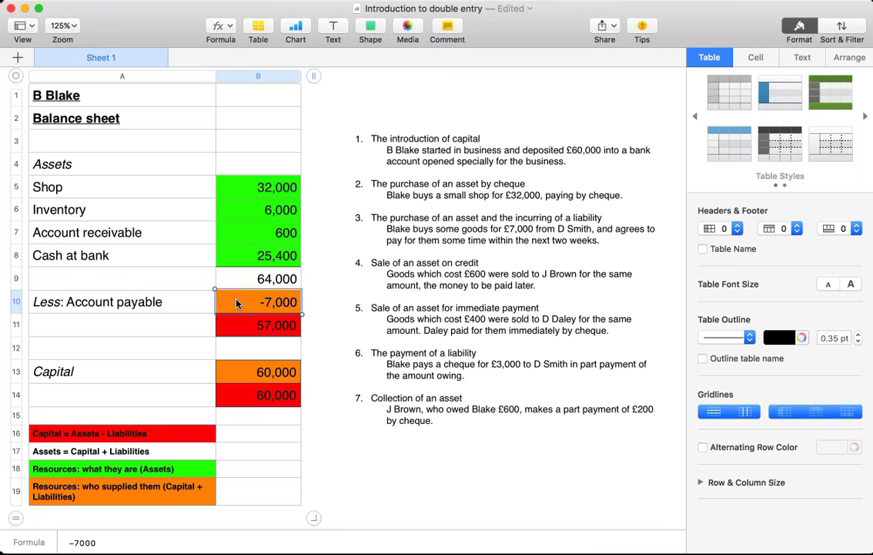
key(equal)
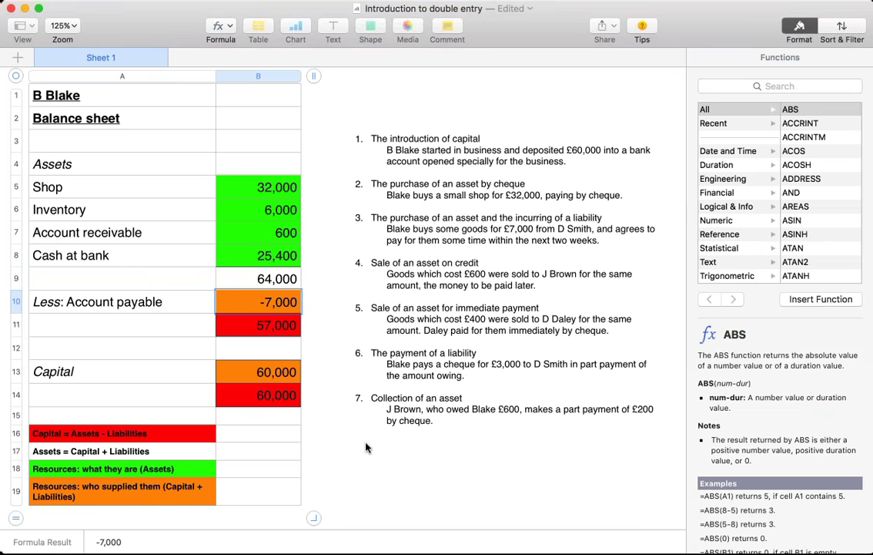
text(+3)
text(000)
key(Return)
click(122, 324)
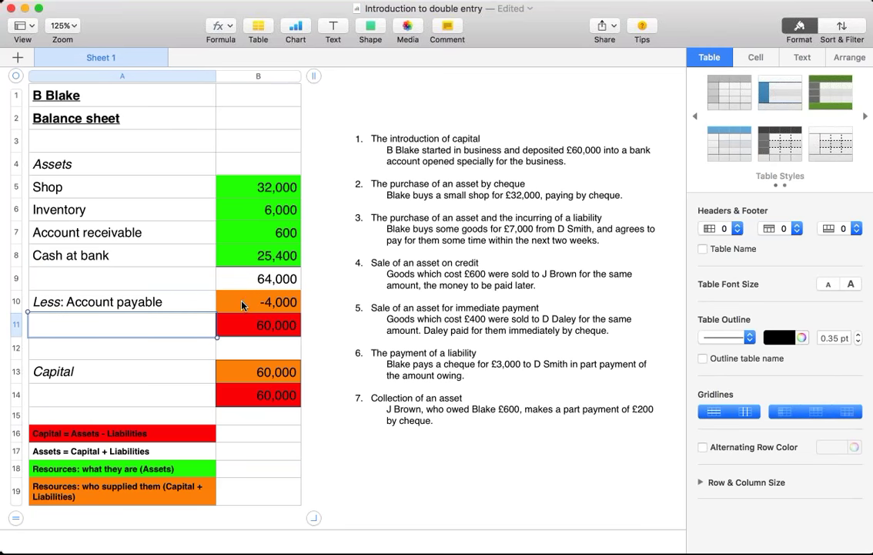
click(187, 397)
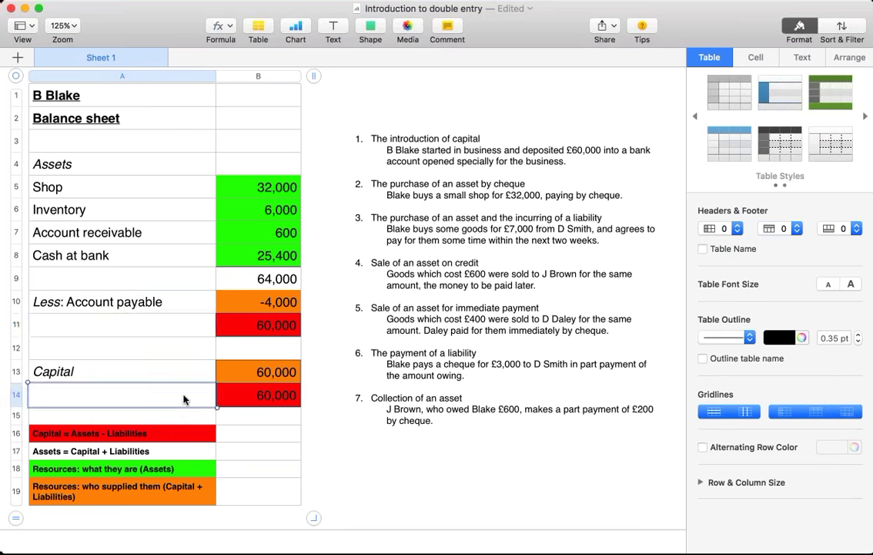
click(181, 325)
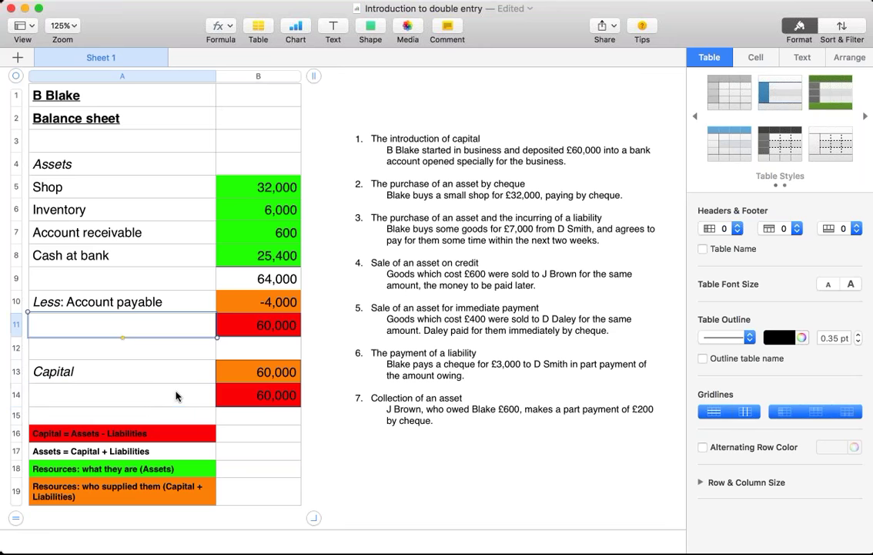
click(173, 397)
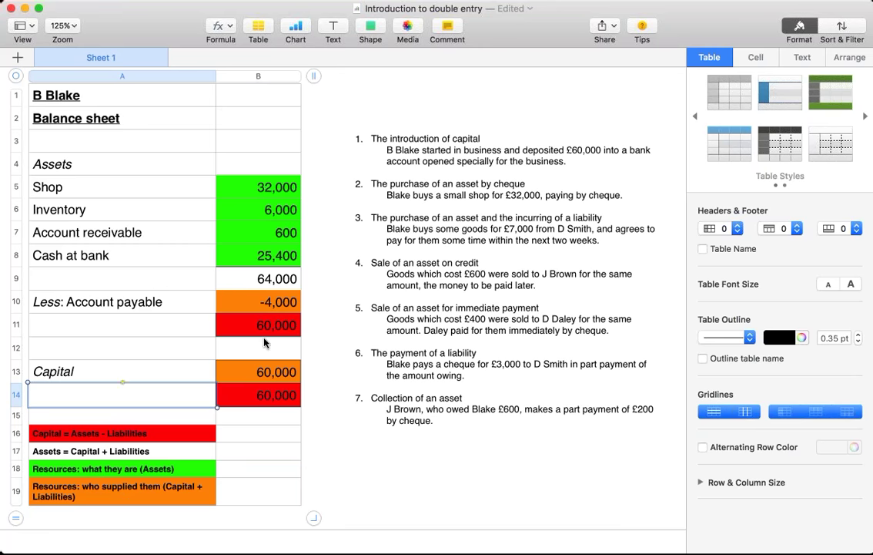
click(243, 455)
click(242, 436)
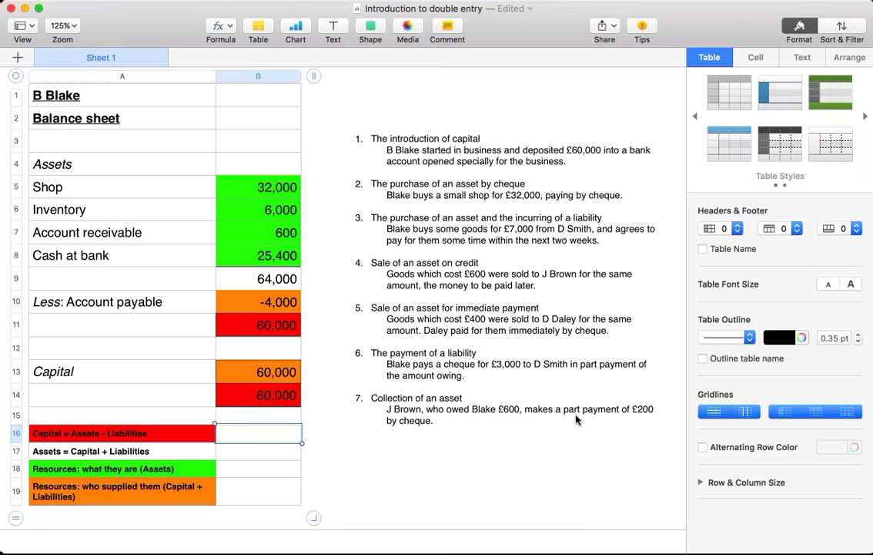
Step: Reduce Account receivable by 200, from 600 to 400
click(246, 236)
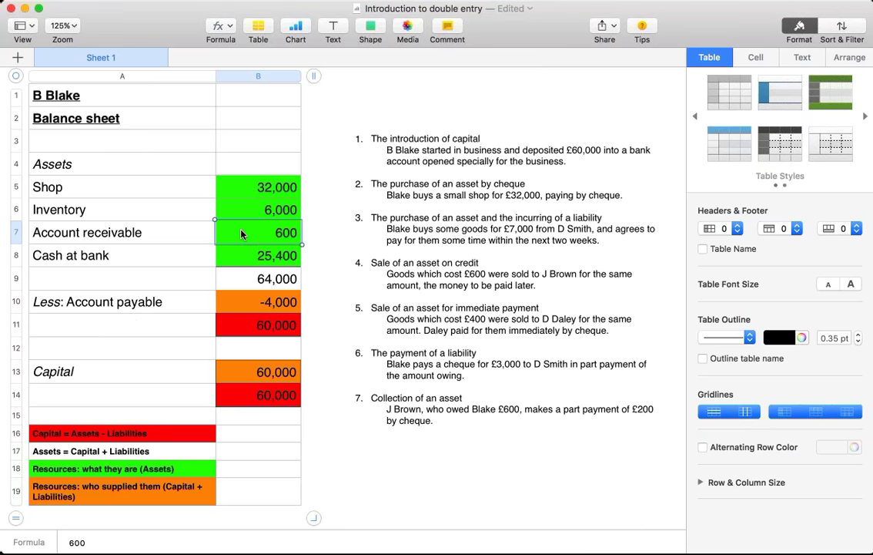
text(=)
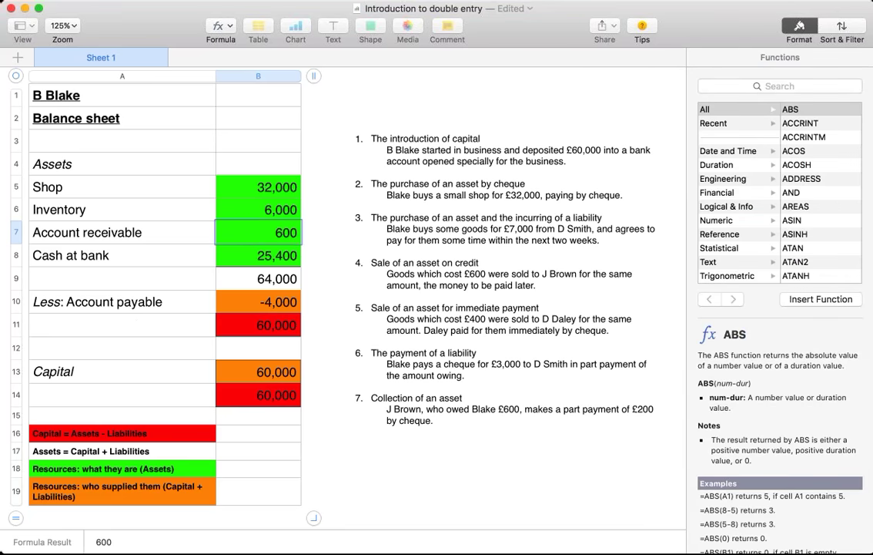
text(-200)
key(Return)
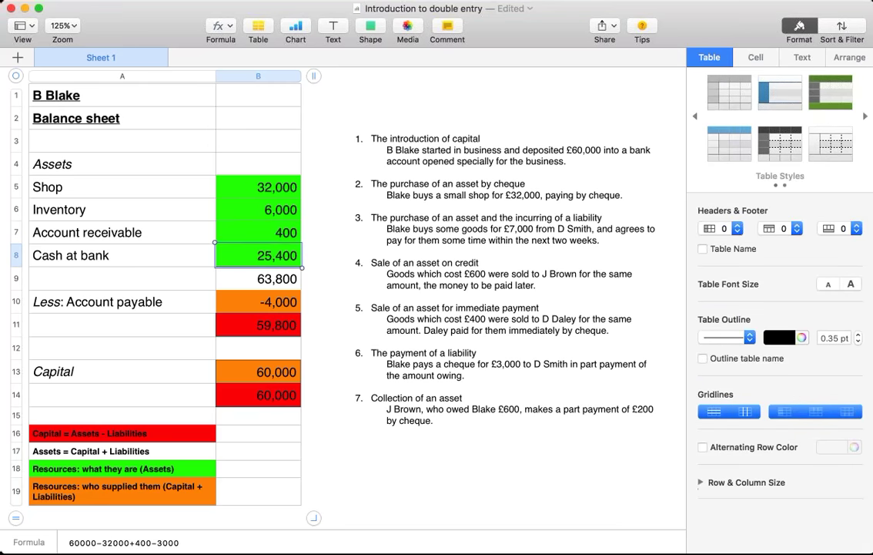
click(238, 232)
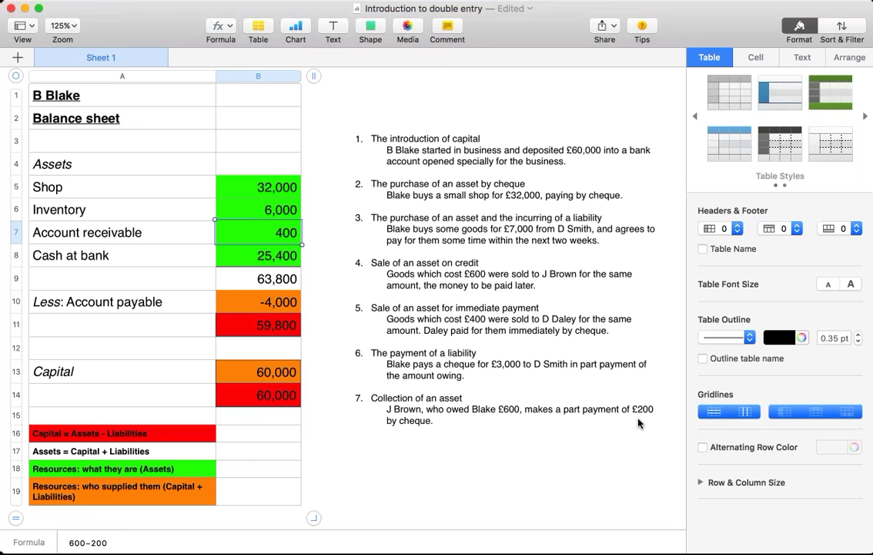
Step: Increase Cash at bank by 200 to 25,600, keeping total assets at 64,000
click(231, 258)
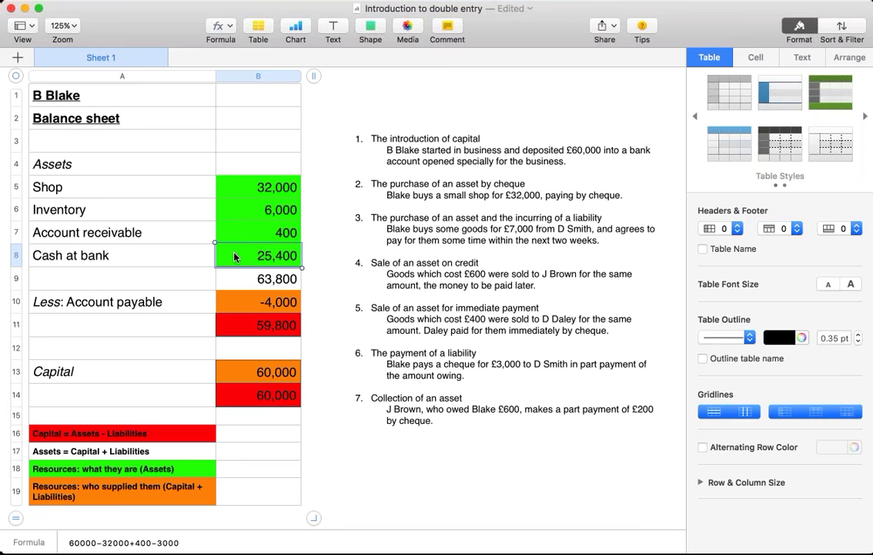
click(234, 257)
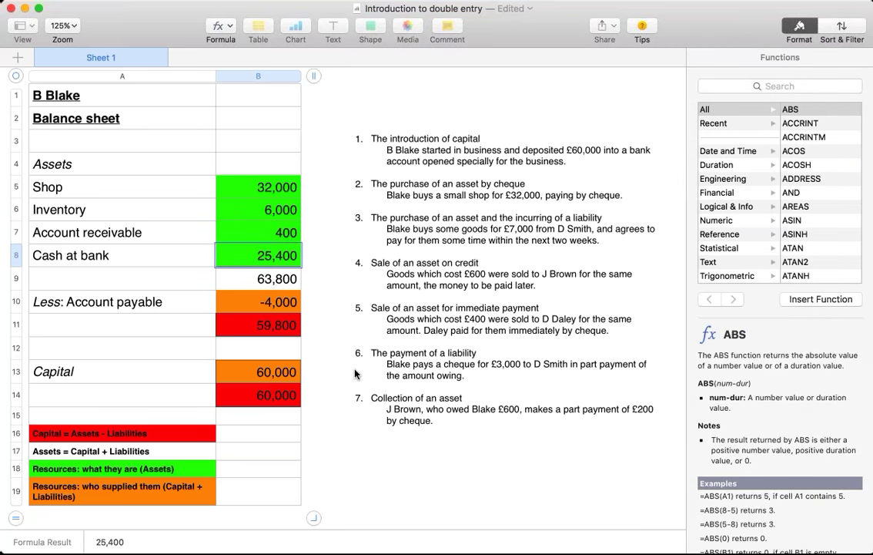
text(2)
text(00)
key(Return)
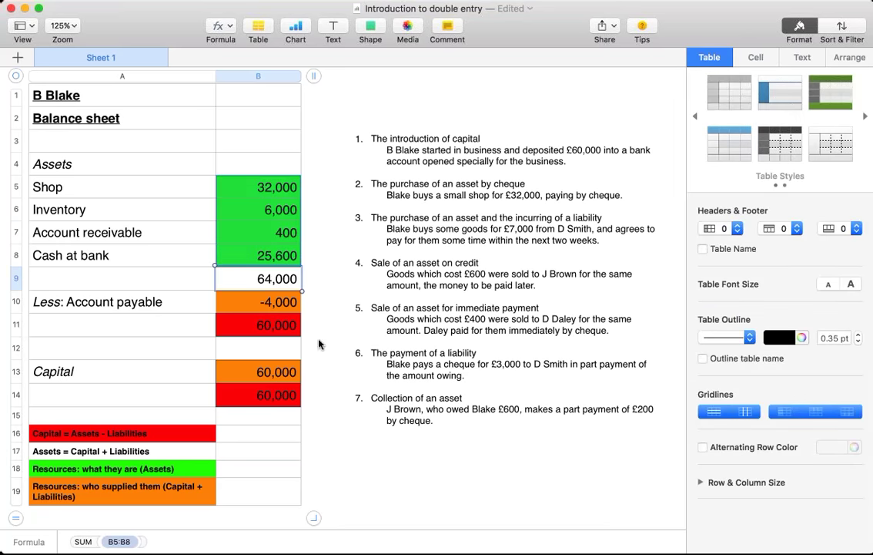
click(339, 315)
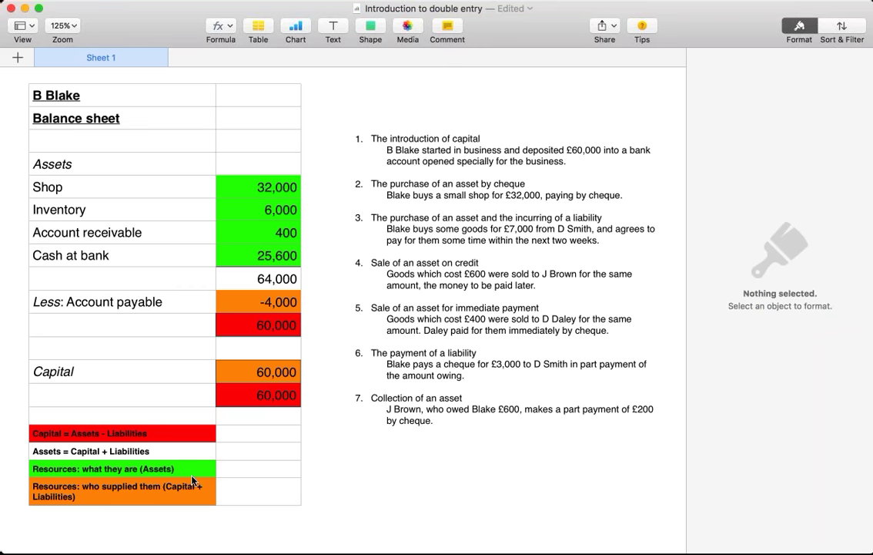
click(241, 436)
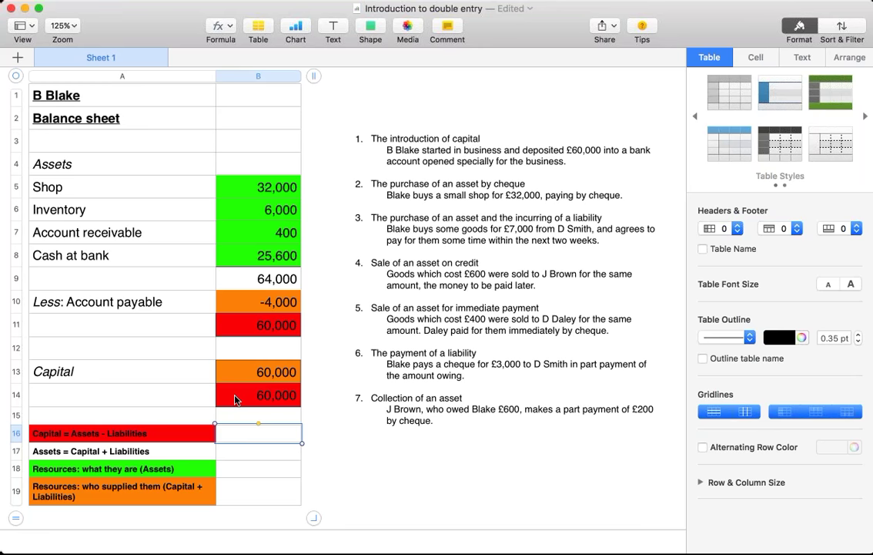
click(183, 436)
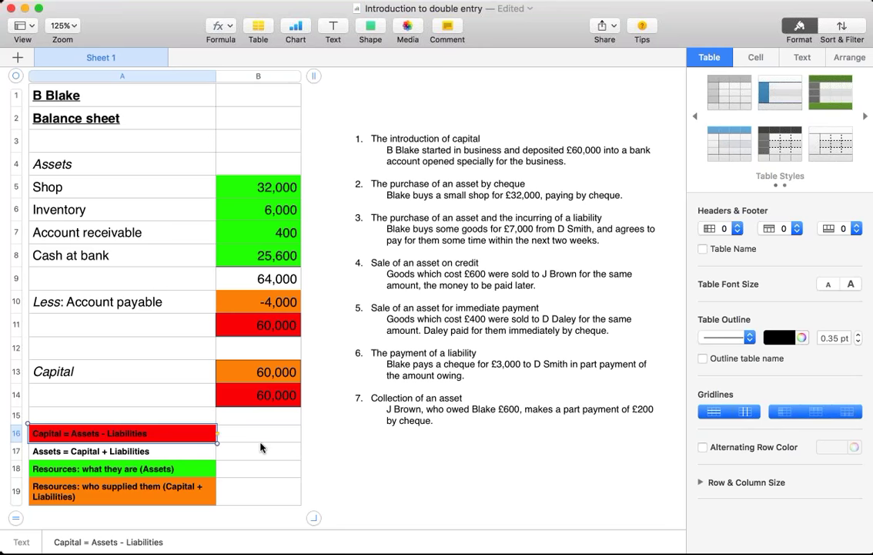
click(183, 454)
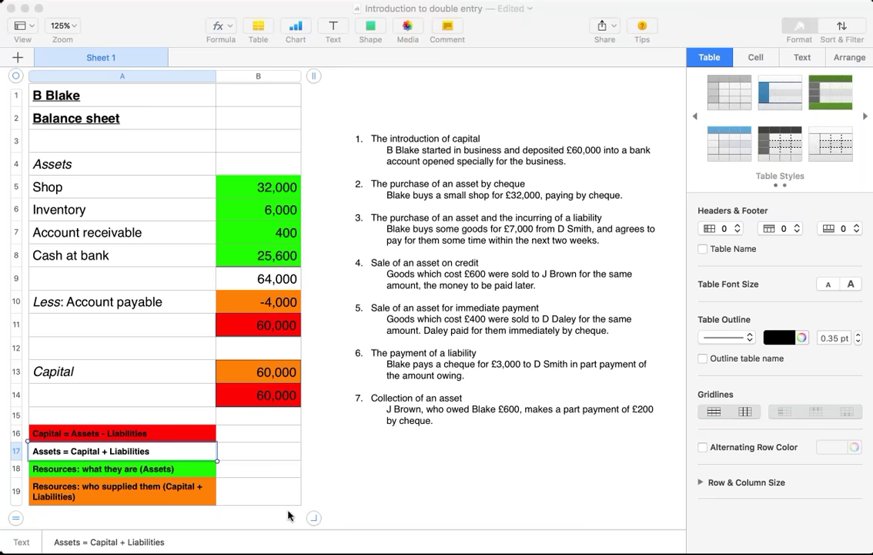
click(190, 471)
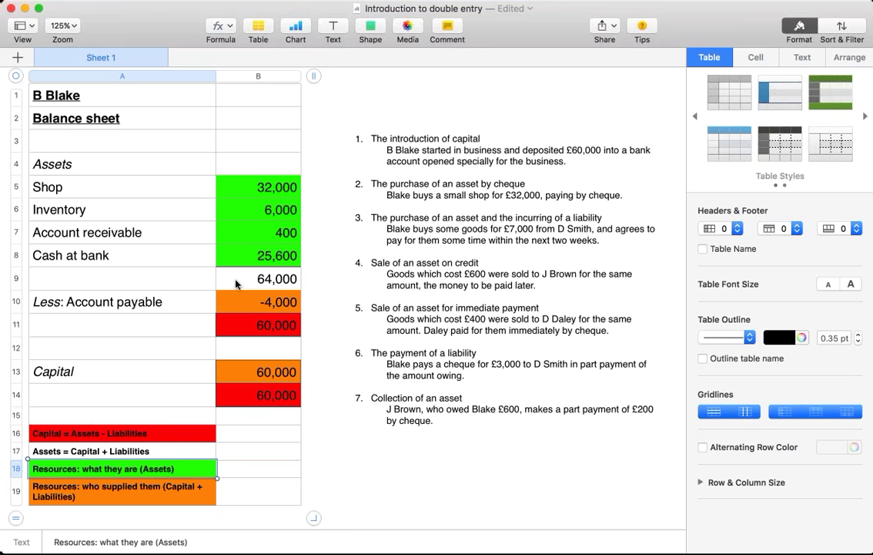
click(196, 488)
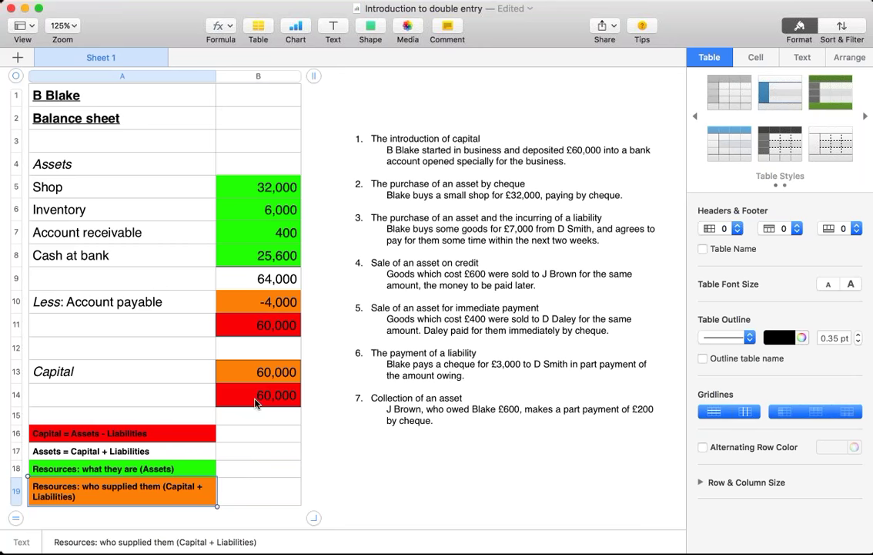
click(244, 372)
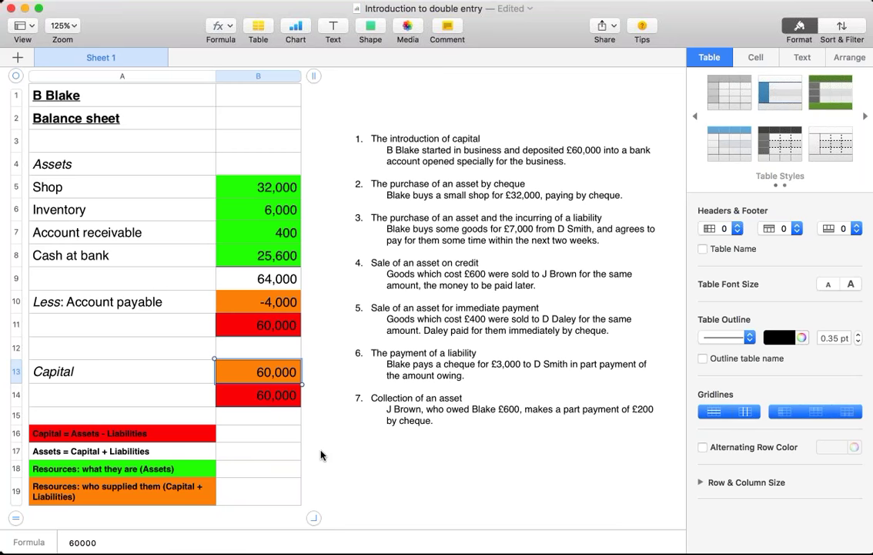
click(235, 302)
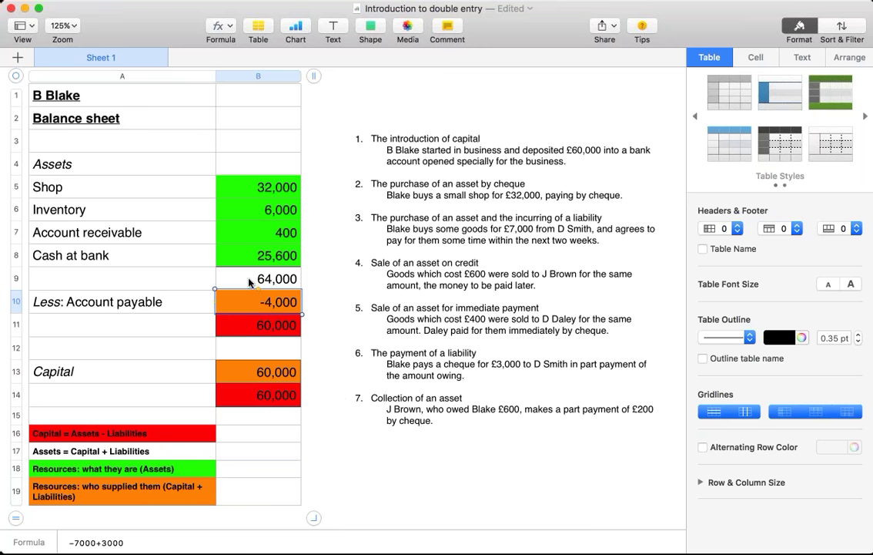
click(172, 325)
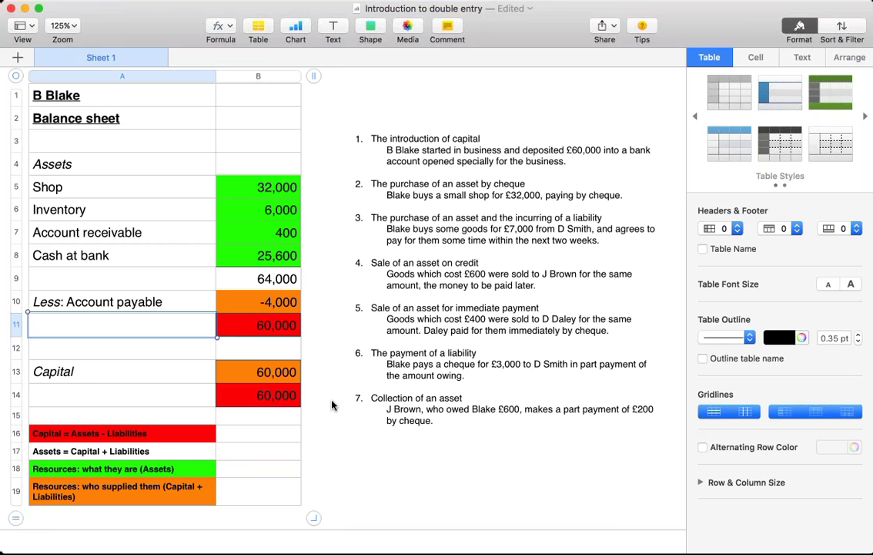
click(287, 325)
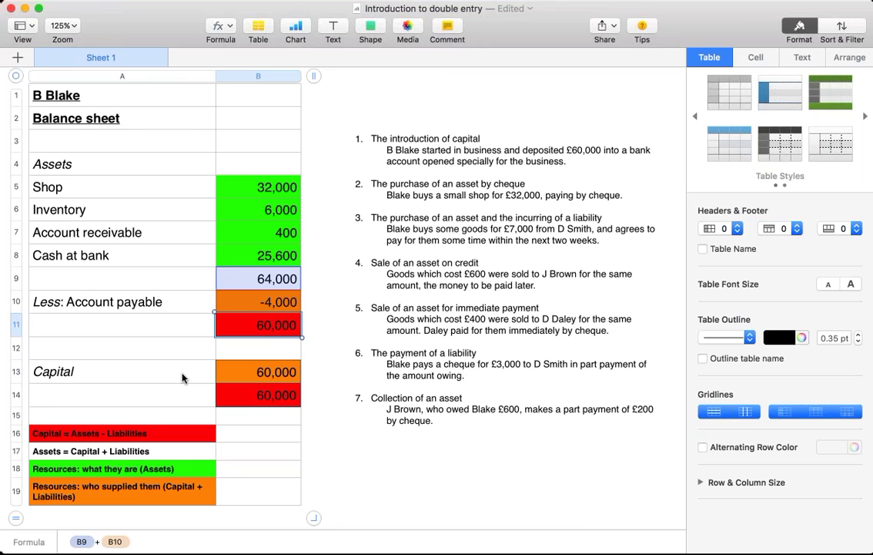
click(238, 396)
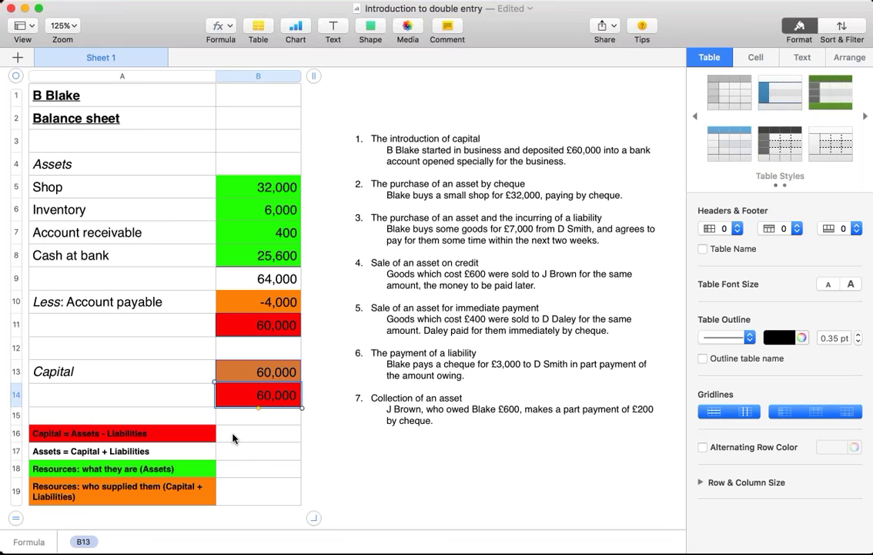
click(202, 434)
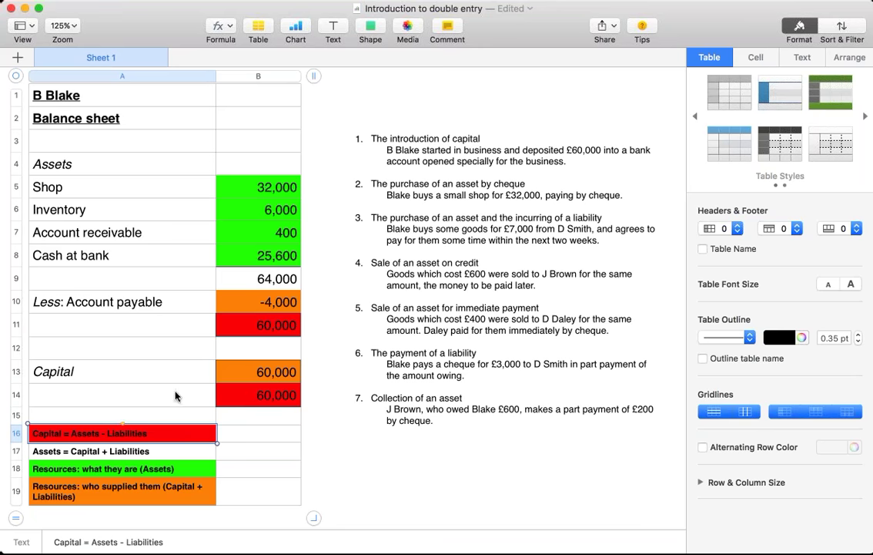
click(234, 325)
click(229, 396)
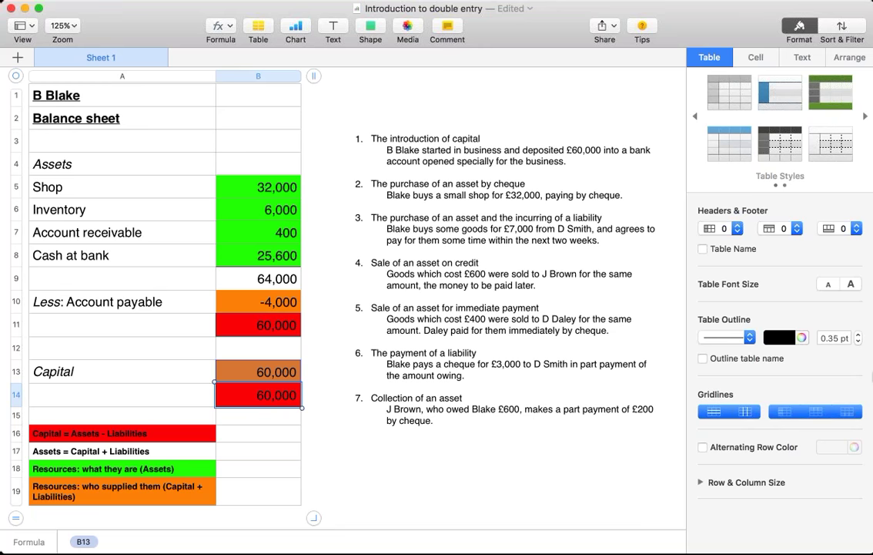
key(Up)
key(Up)
key(Up)
key(Up)
key(Up)
key(Up)
key(Up)
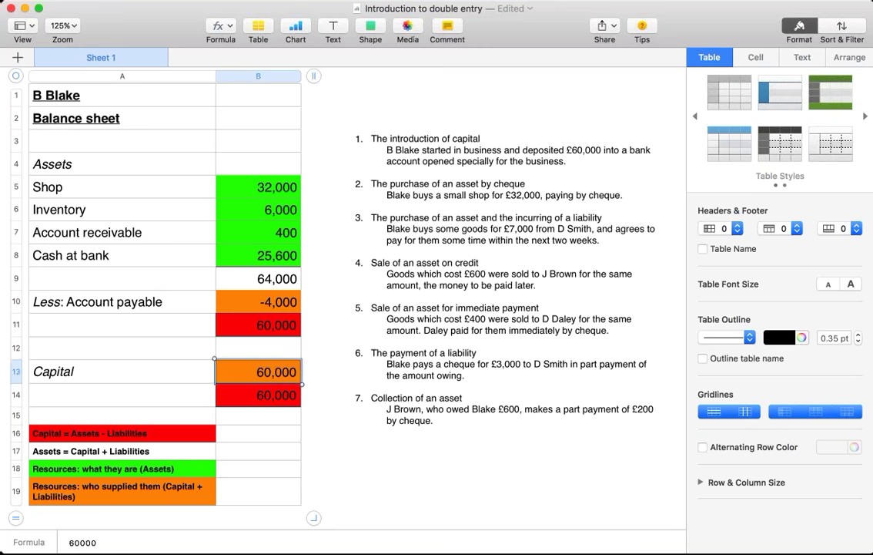
key(Up)
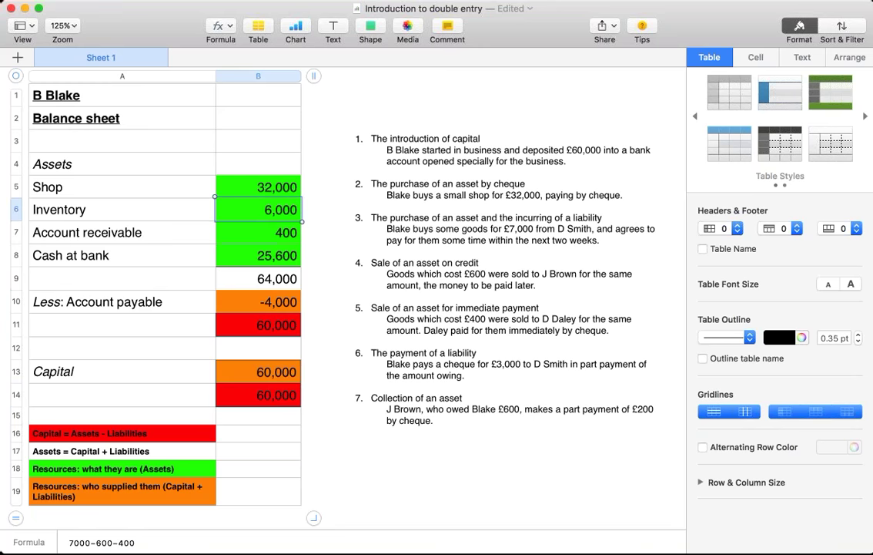